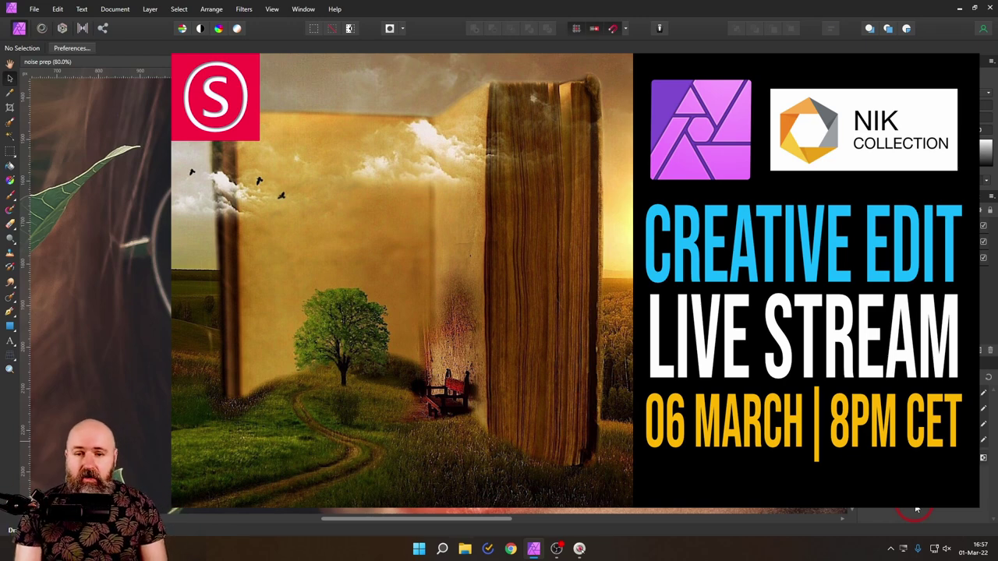
Try a destructive Add Noise filter at 12% on the Background layer, then cancel it
click(907, 286)
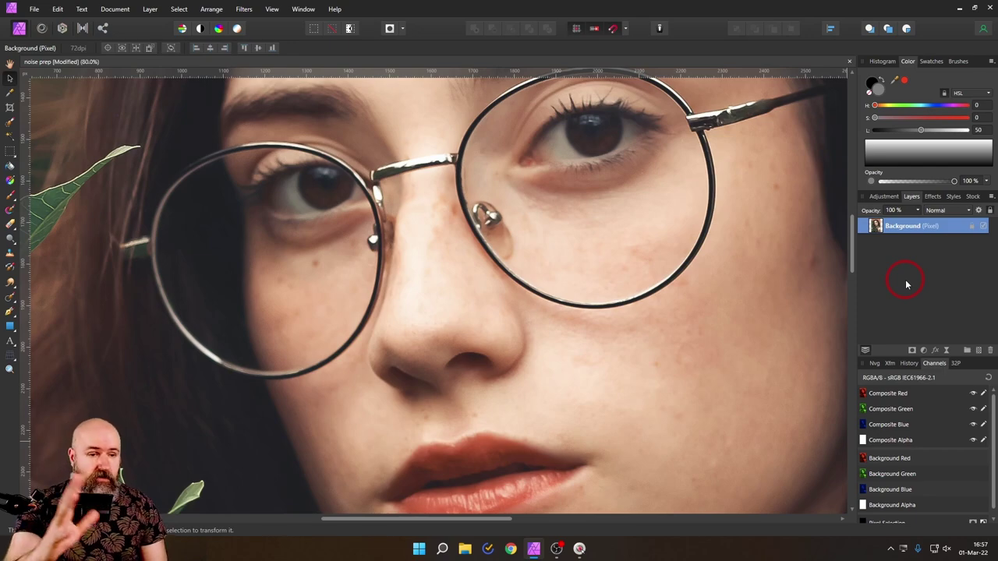
scroll(595, 236, down, 5)
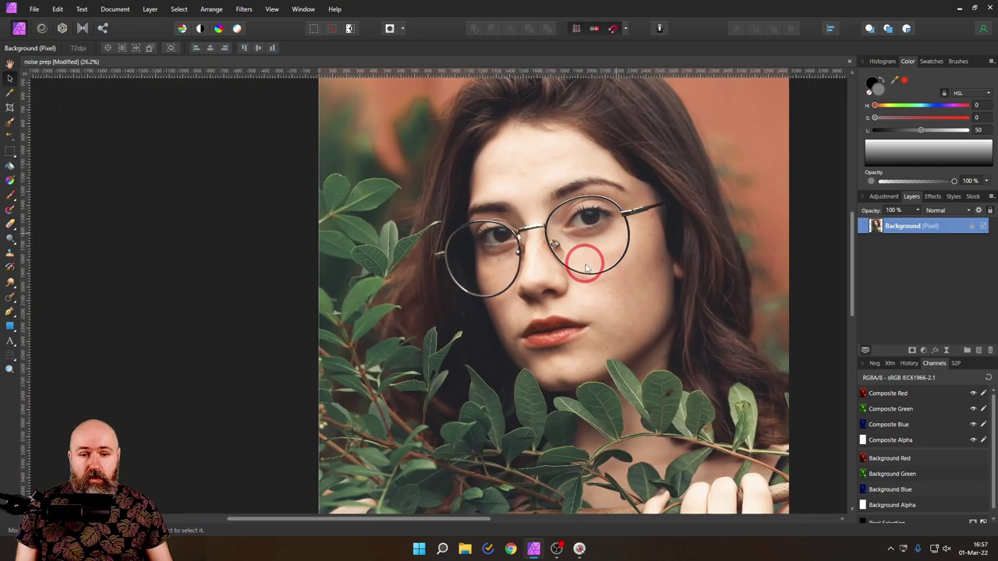
scroll(595, 282, down, 1)
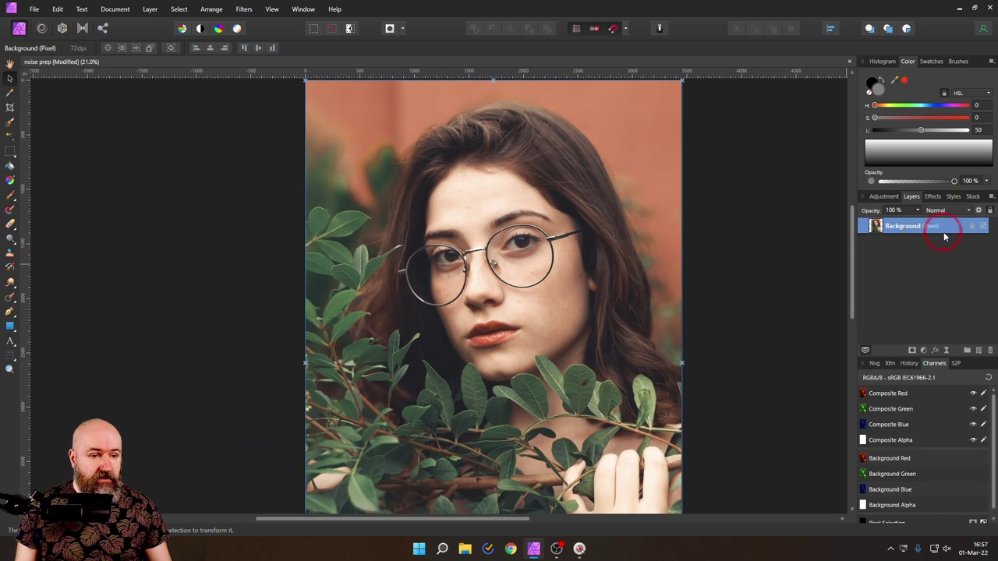
scroll(742, 284, up, 2)
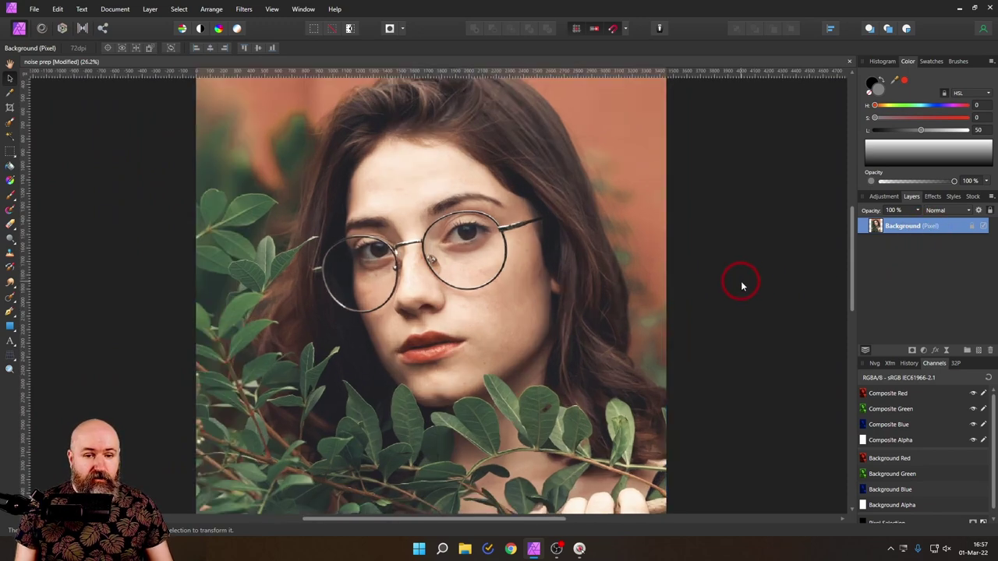
scroll(741, 285, left, 4)
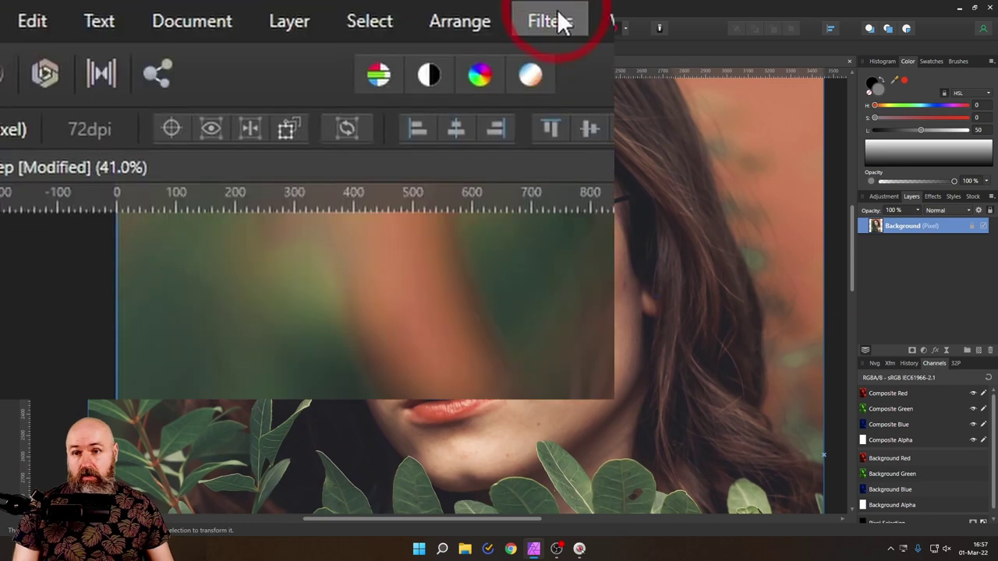
click(245, 9)
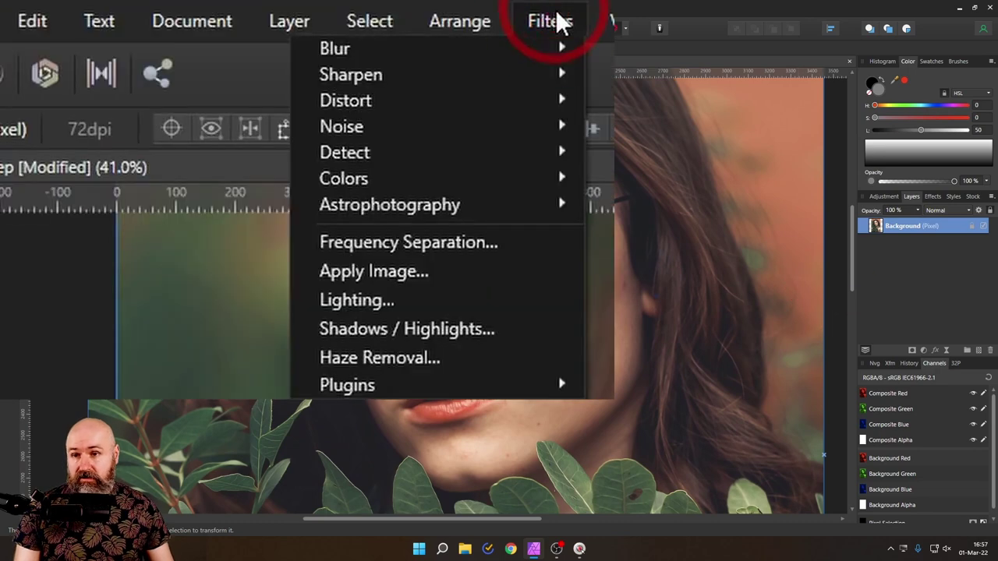
click(397, 130)
click(117, 174)
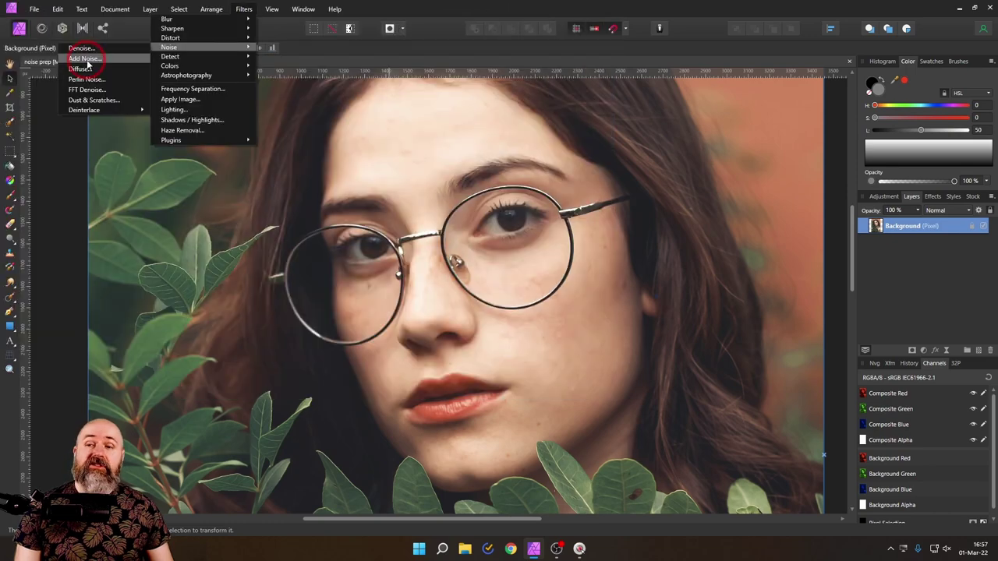
click(84, 59)
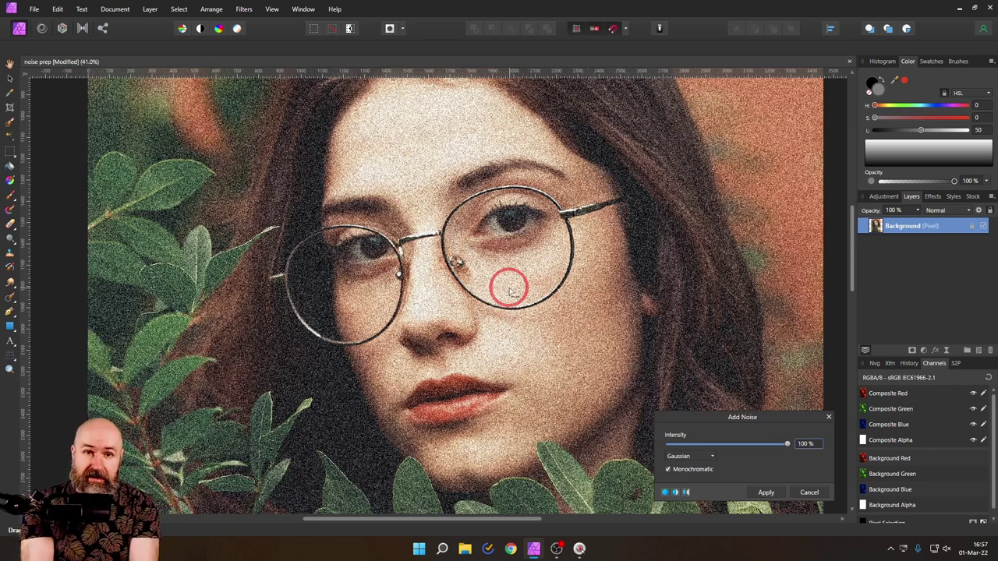
mouse_move(787, 444)
mouse_down()
mouse_move(682, 442)
mouse_move(803, 451)
mouse_up()
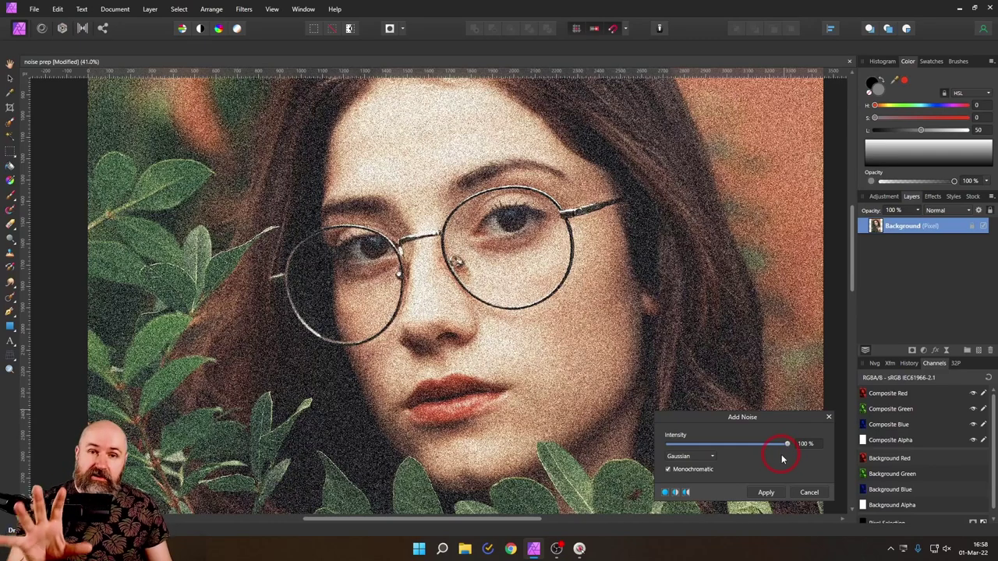
click(809, 492)
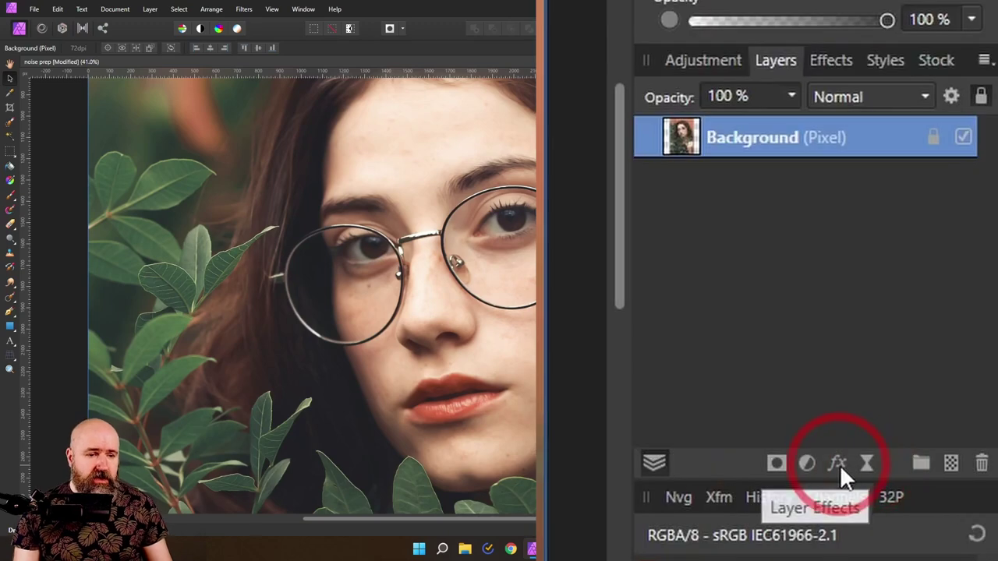
Add a live Add Noise layer at 100% intensity and toggle its visibility to compare
click(868, 463)
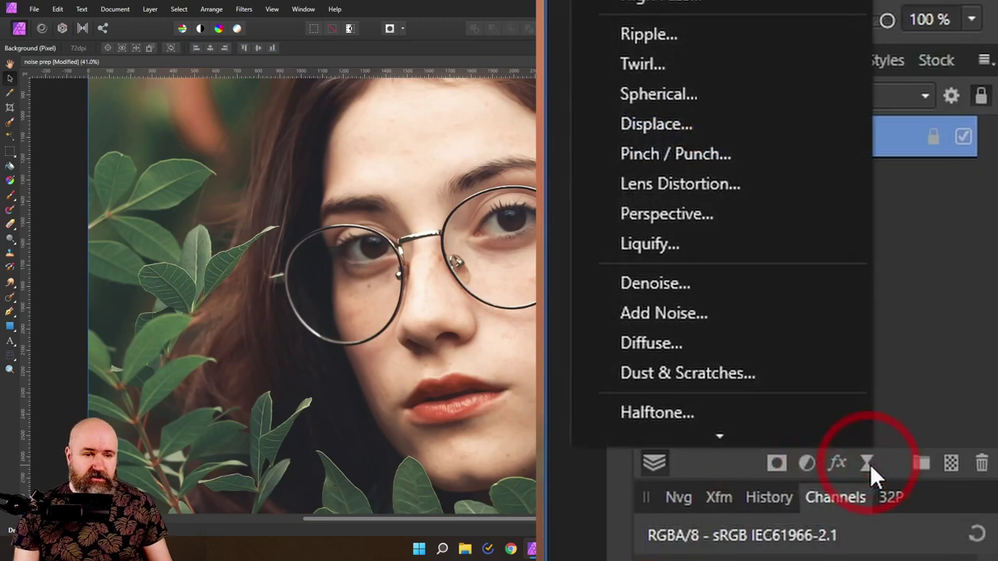
click(684, 312)
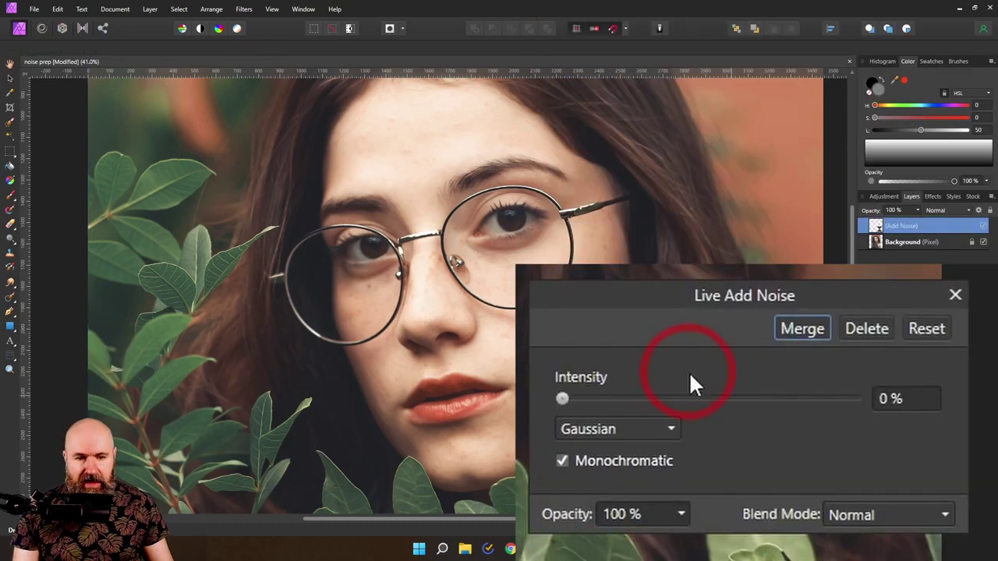
drag(558, 399, 872, 398)
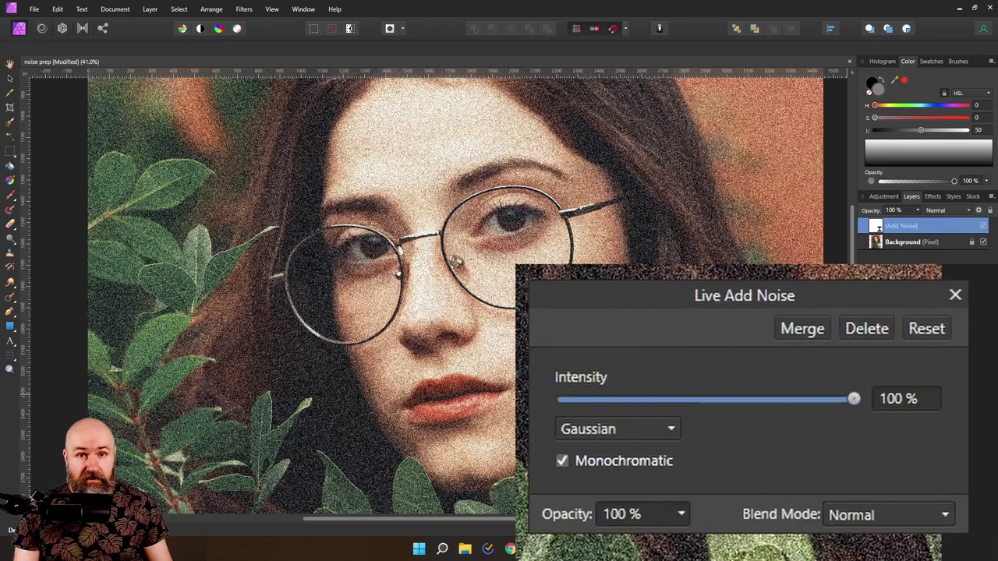
click(983, 226)
click(983, 226)
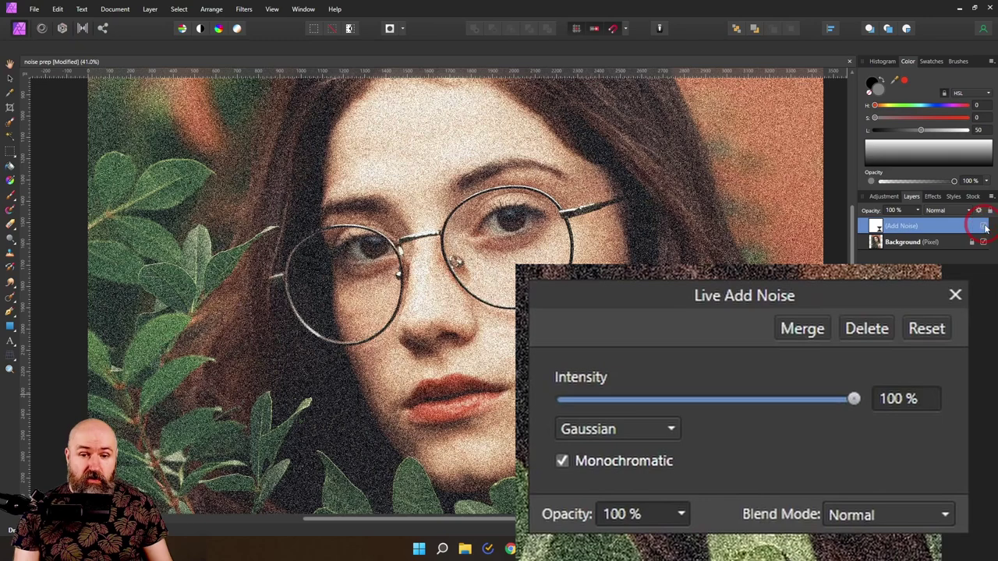
drag(851, 407, 925, 392)
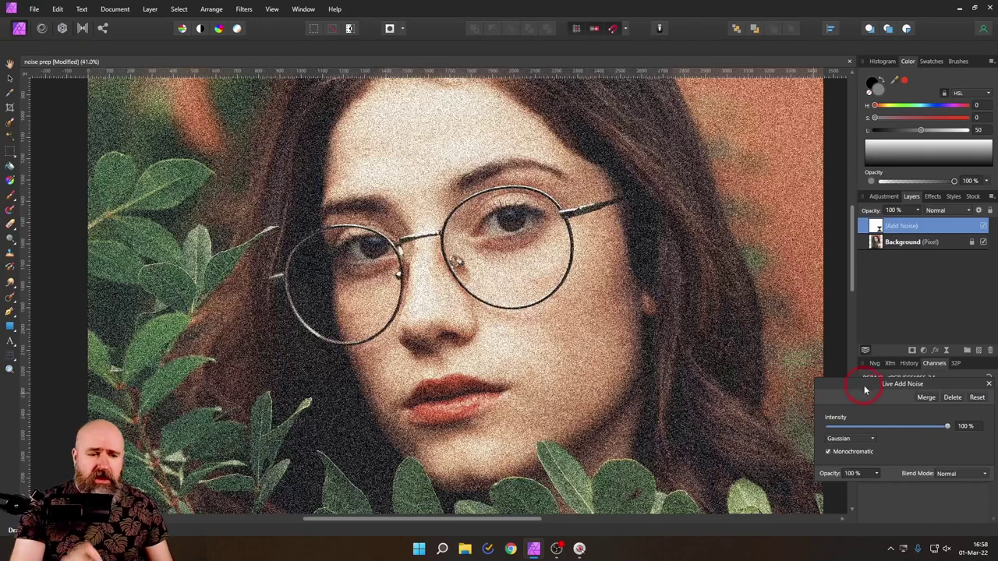
drag(869, 383, 769, 330)
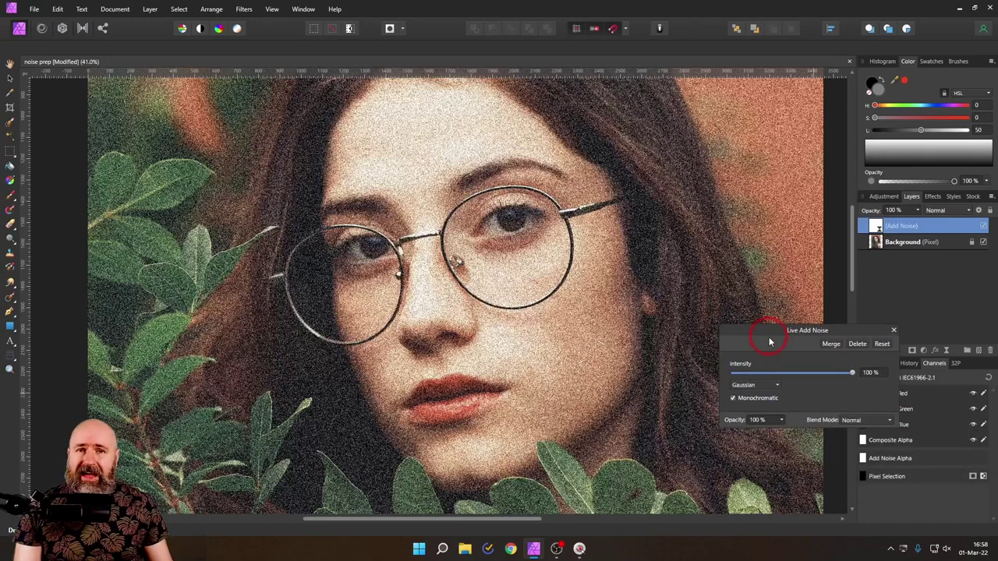
Zoom the view to 100% to inspect the grain on the face
click(10, 372)
click(67, 48)
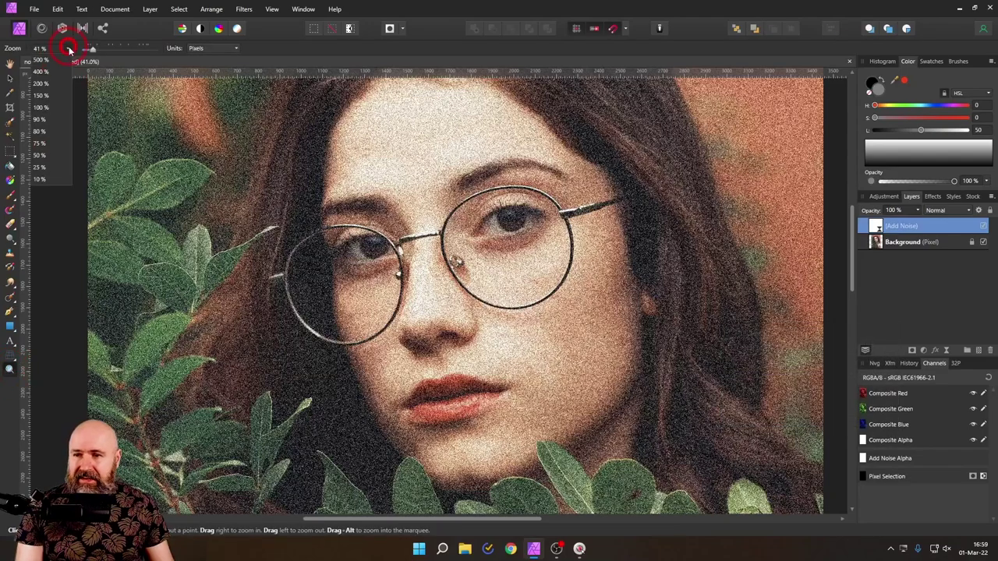
click(40, 107)
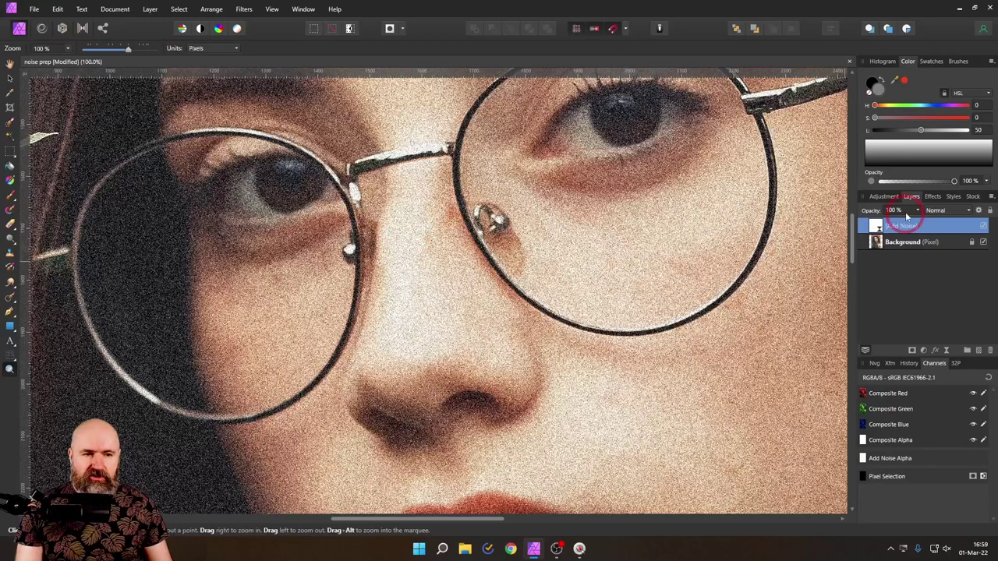
Reopen the live Add Noise settings, try weaker intensity, and return it to 100%
click(877, 226)
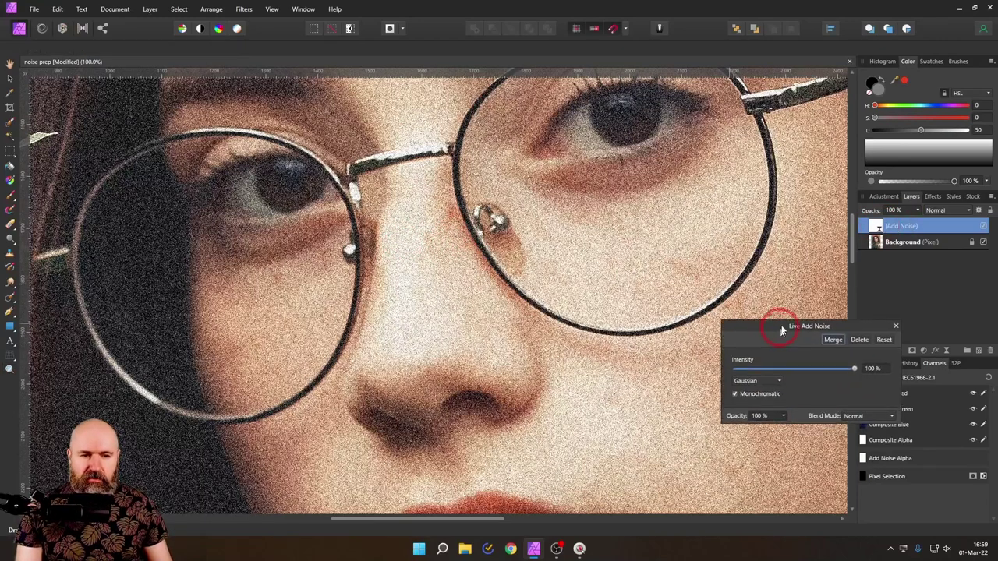
drag(780, 320, 787, 285)
click(865, 333)
drag(867, 336, 746, 334)
drag(573, 359, 886, 367)
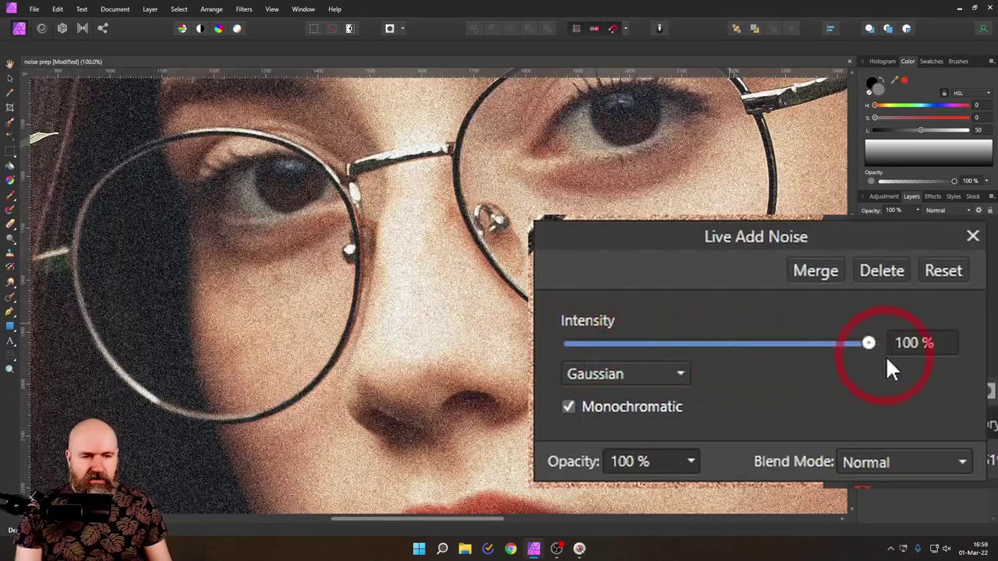
Try Uniform noise, toggling Monochromatic off and on, and compare intensity from zero upward
click(631, 374)
click(605, 431)
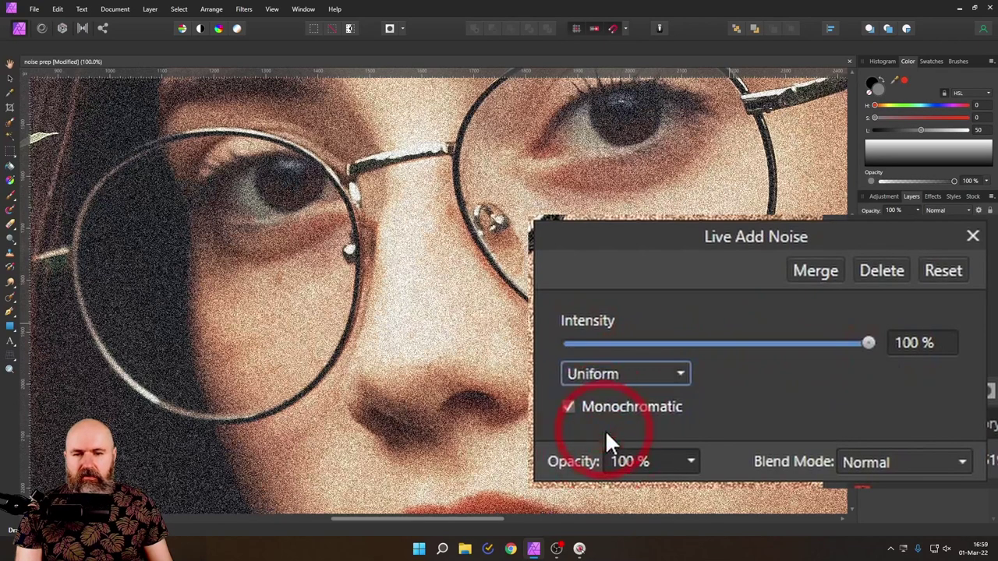
click(570, 408)
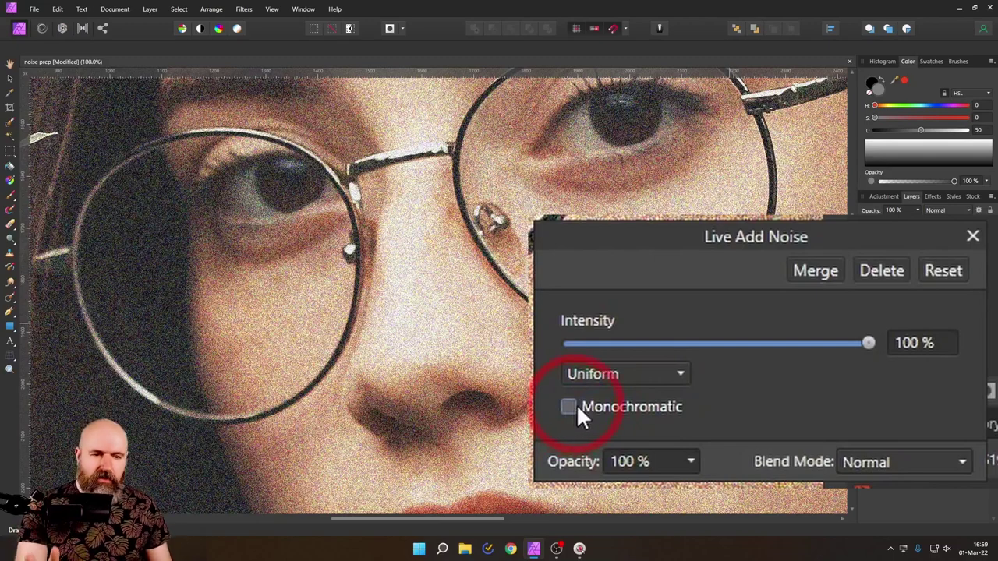
click(574, 405)
drag(866, 343, 894, 360)
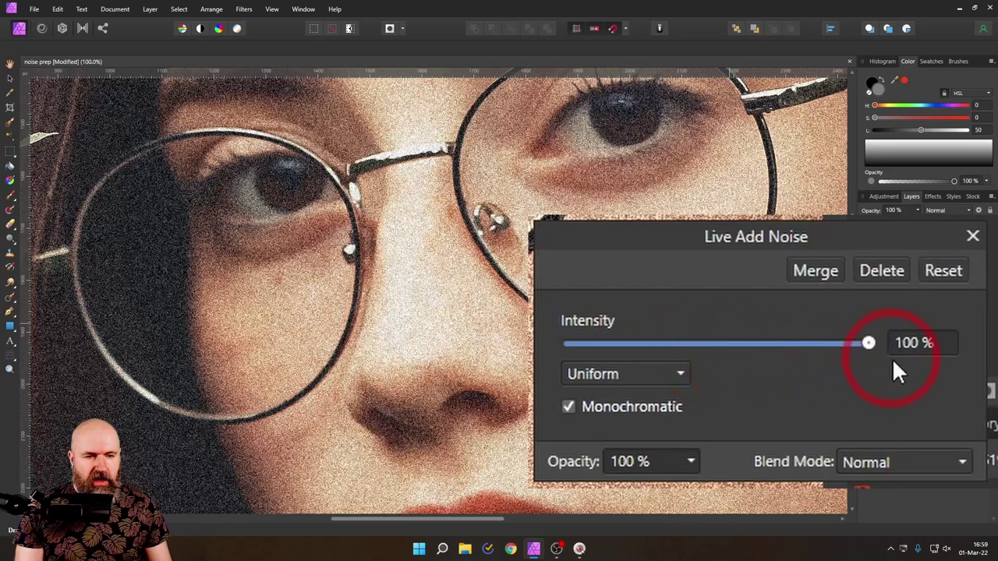
Switch the noise back to Gaussian and untick Monochromatic for coloured grain
click(658, 379)
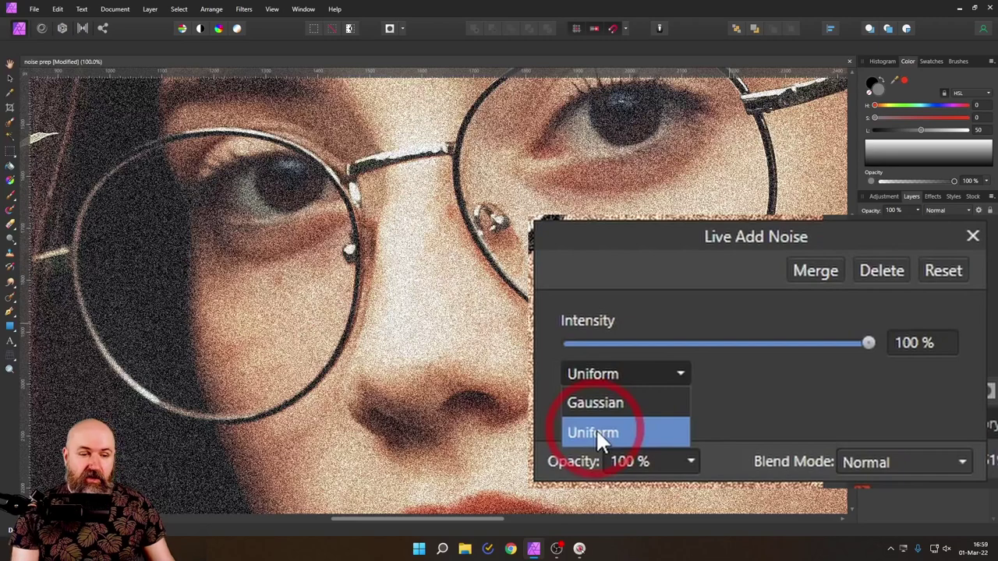
click(611, 402)
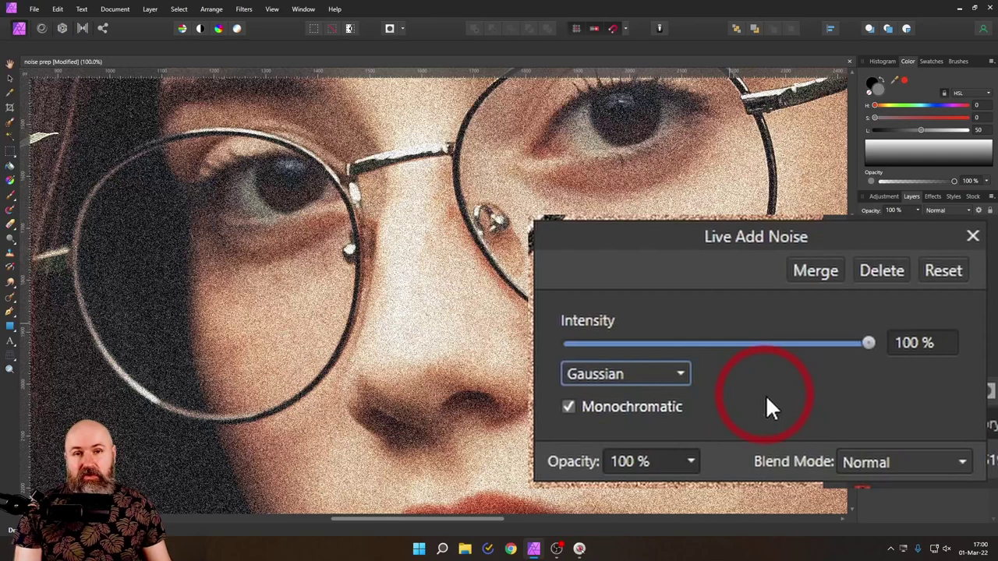
click(568, 407)
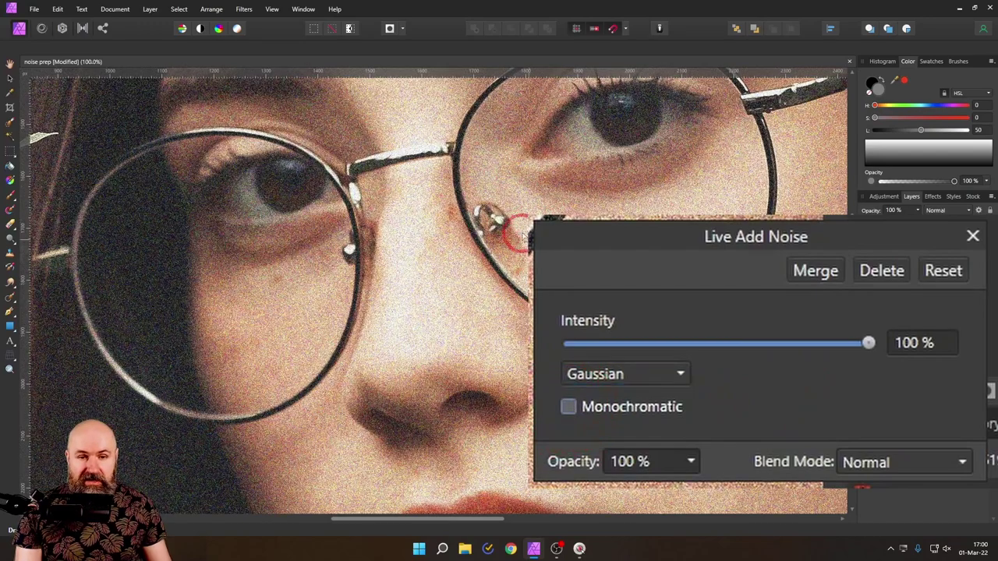
Compare monochrome against coloured Gaussian noise, ending with coloured grain
scroll(484, 292, up, 10)
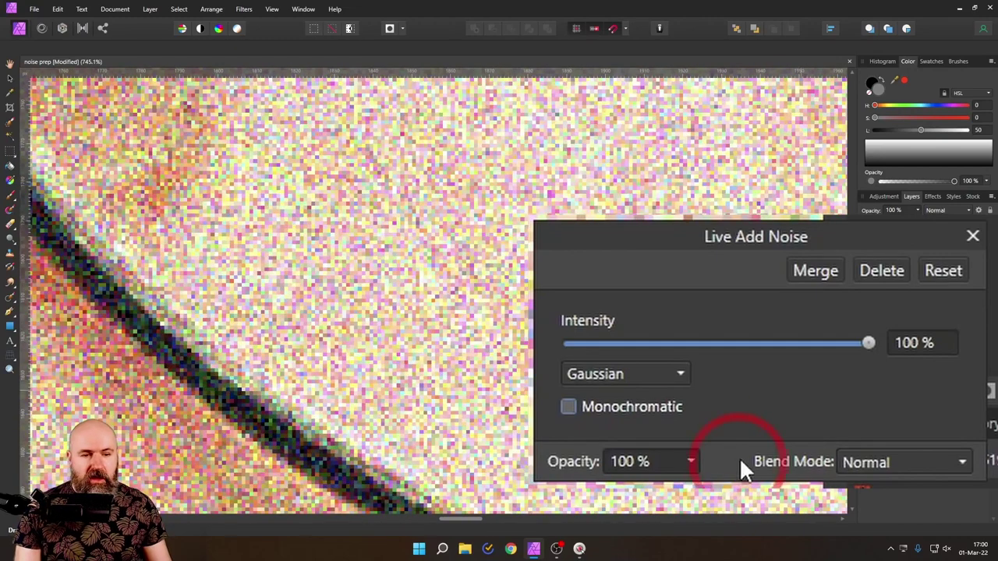
click(576, 406)
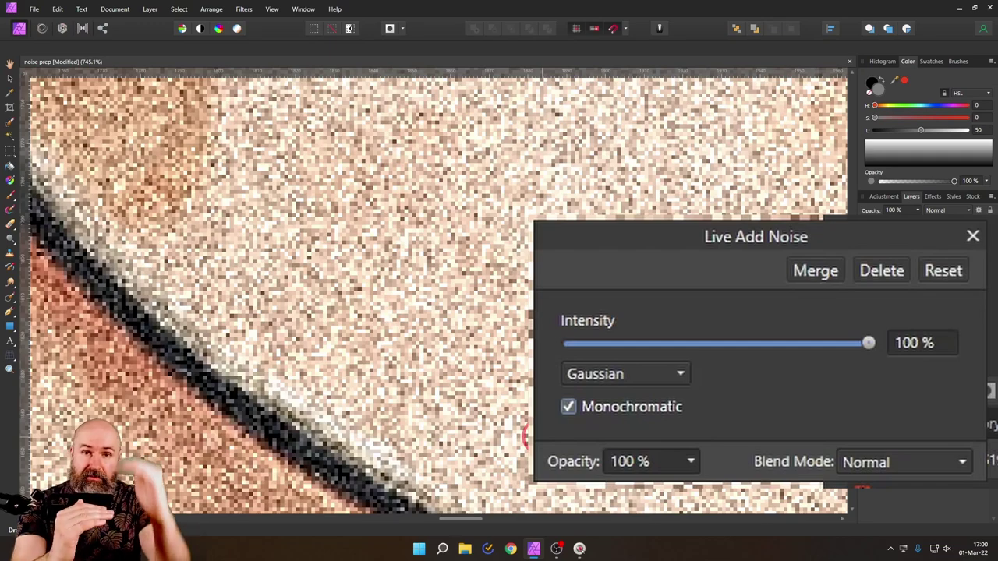
scroll(511, 355, down, 10)
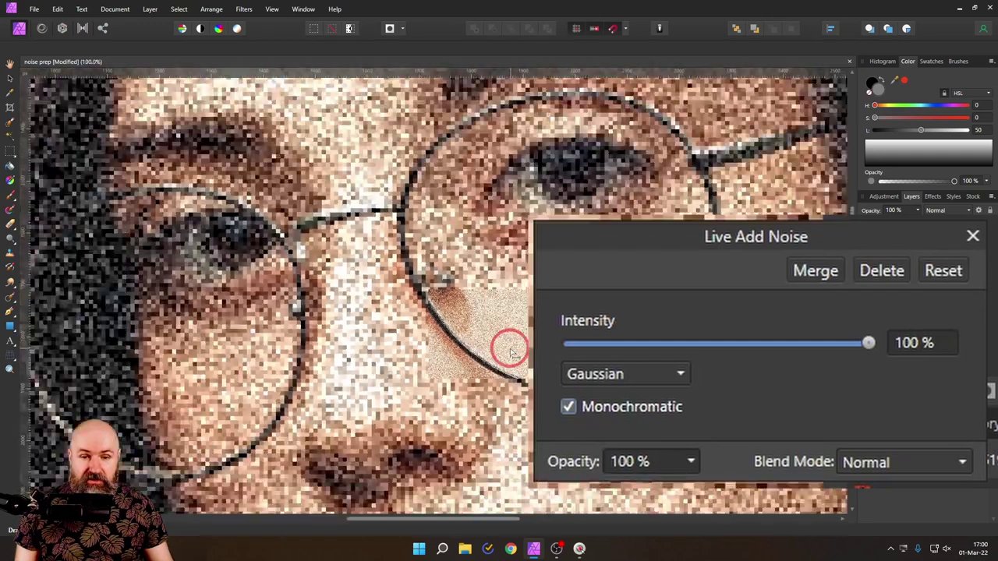
click(574, 408)
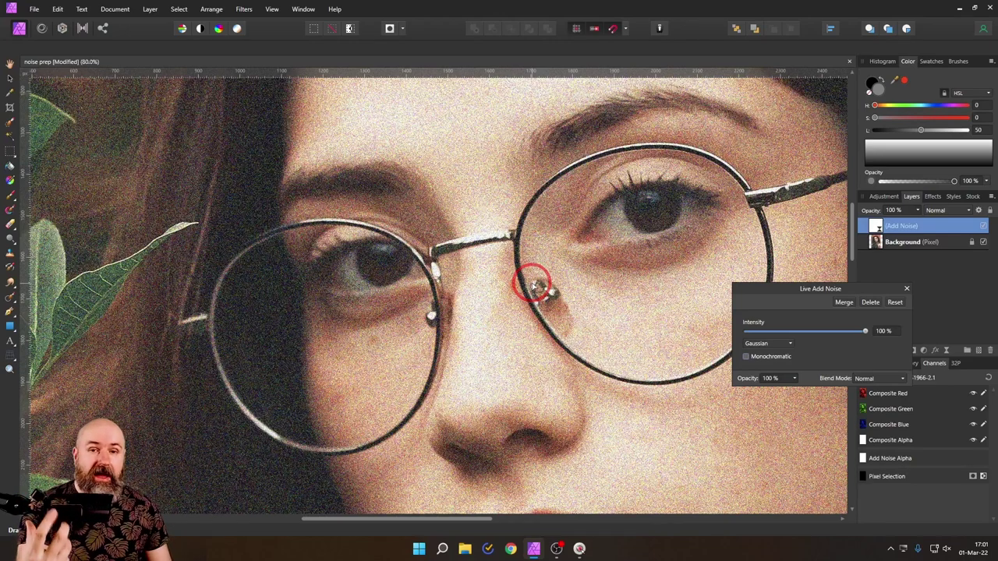
Delete the test noise layer and fit the whole photo in the view
click(871, 302)
key(ctrl+0)
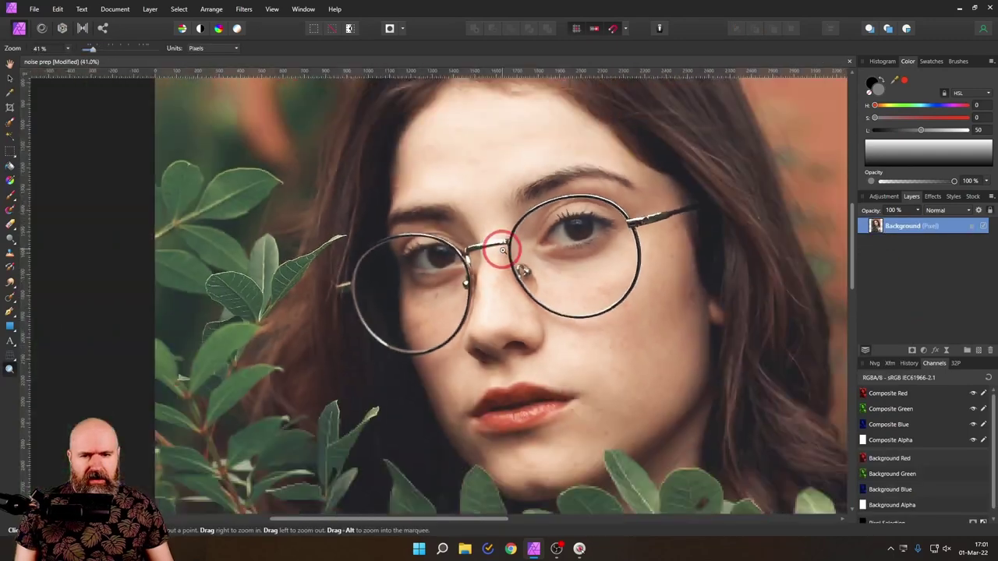
key(z)
drag(552, 252, 507, 218)
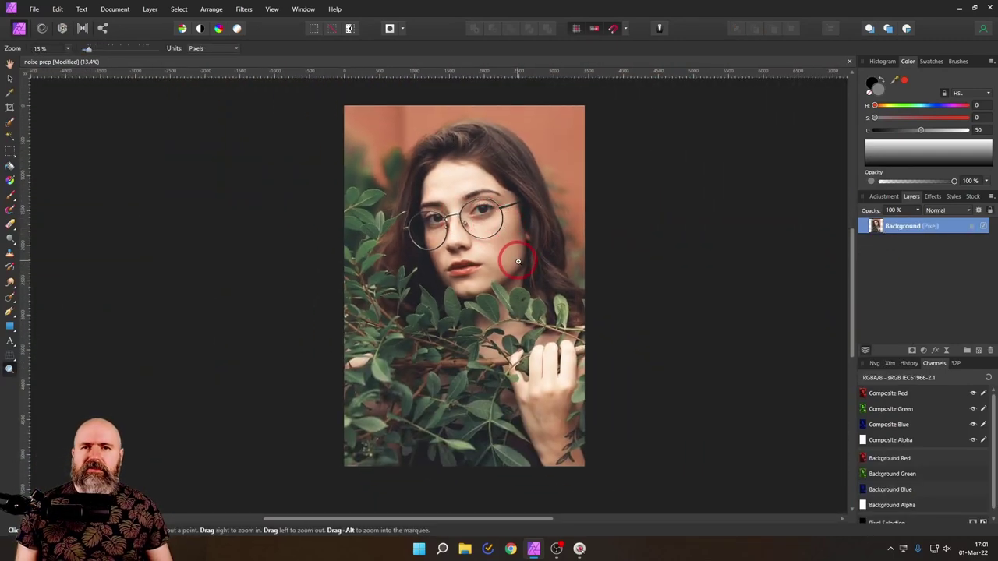
Draw a rectangle over the whole photo and set its fill to Grayness 50
click(10, 328)
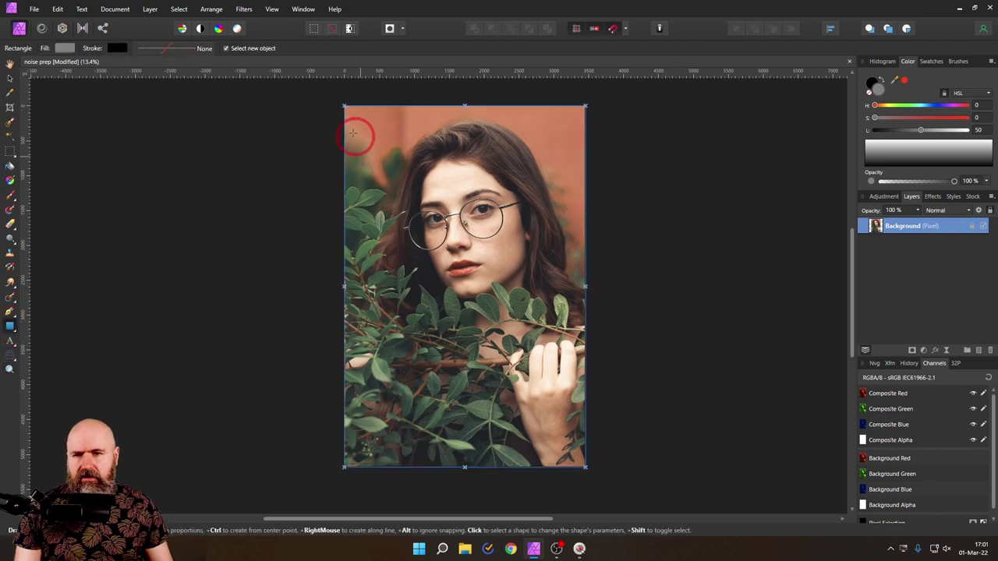
mouse_move(325, 91)
mouse_down()
mouse_move(555, 431)
mouse_move(608, 476)
mouse_up()
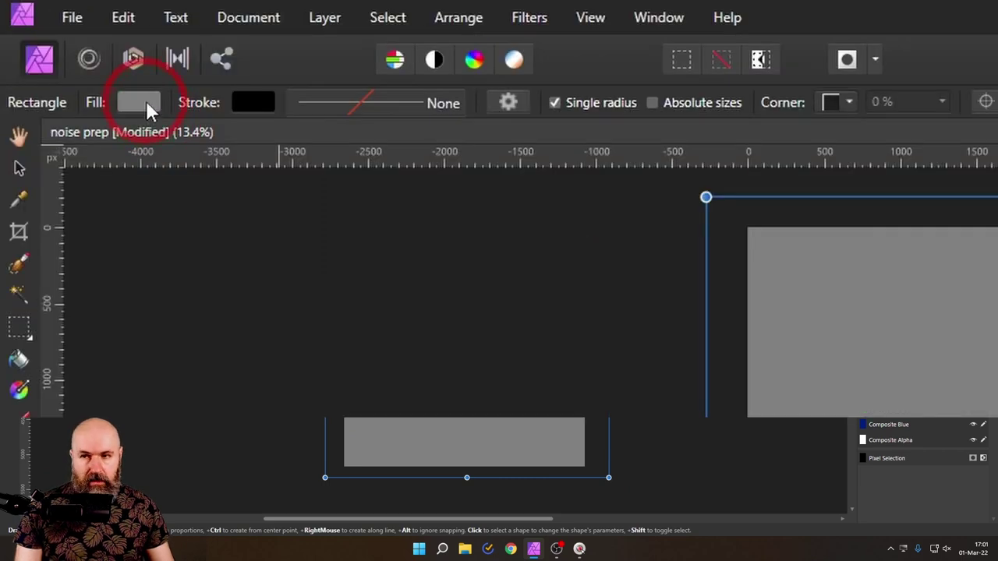
click(67, 49)
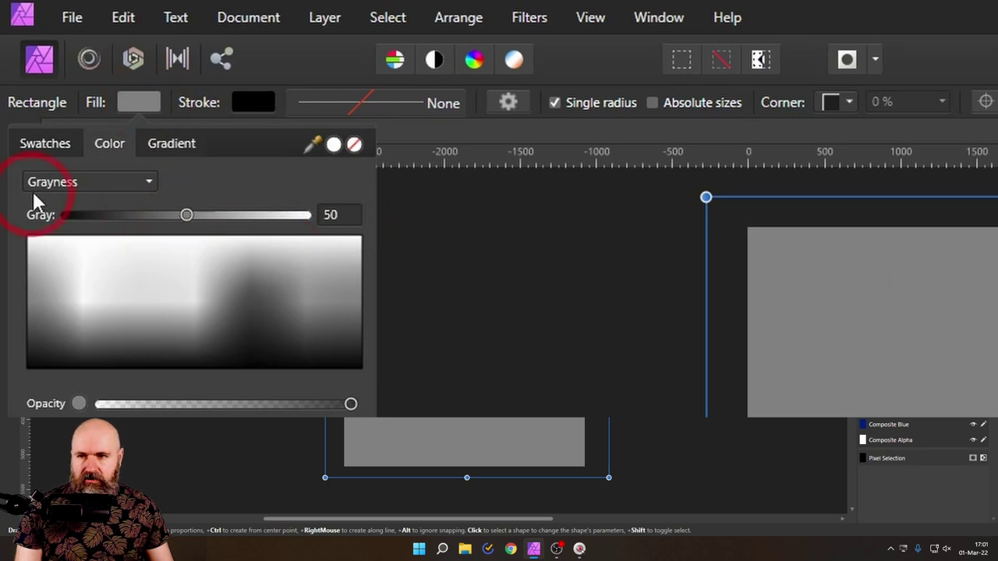
click(59, 183)
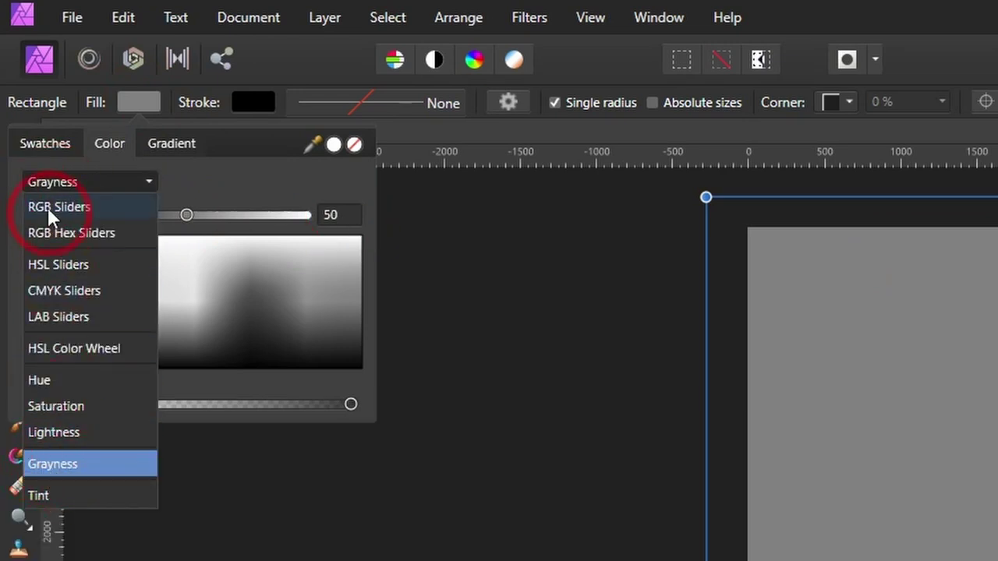
click(61, 466)
click(336, 214)
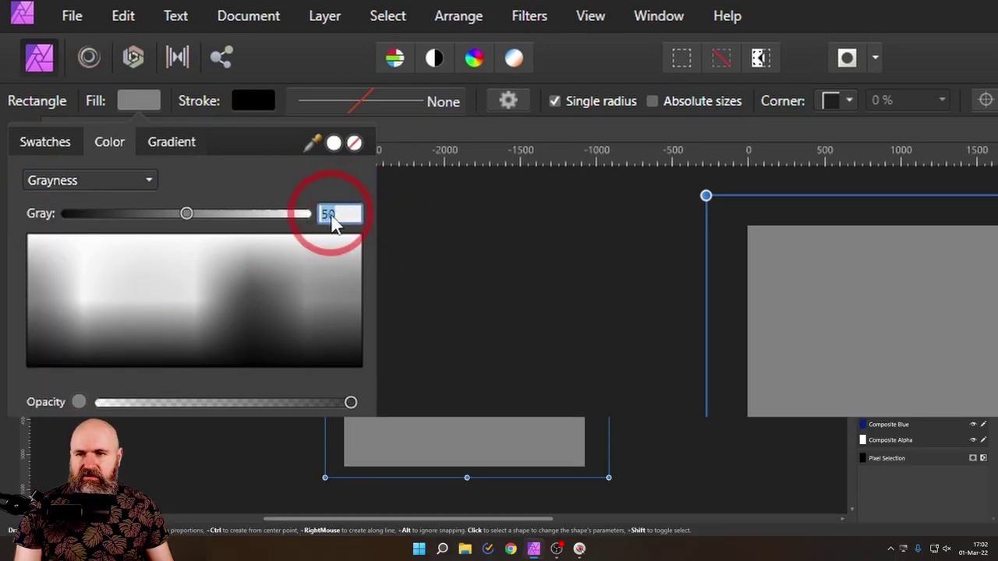
click(149, 105)
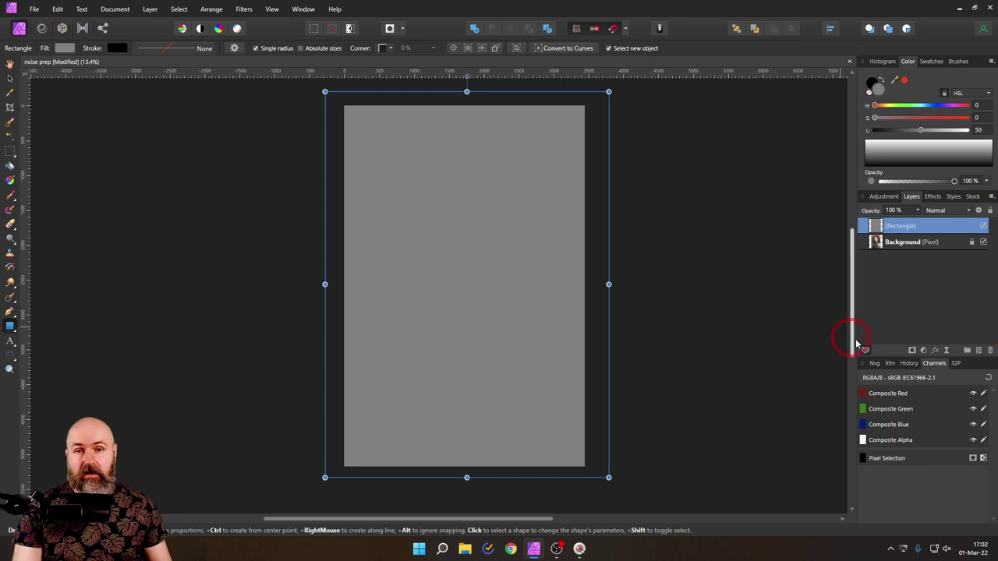
Hide the Rectangle layer and add a new Fill layer coloured Gray 50
click(984, 225)
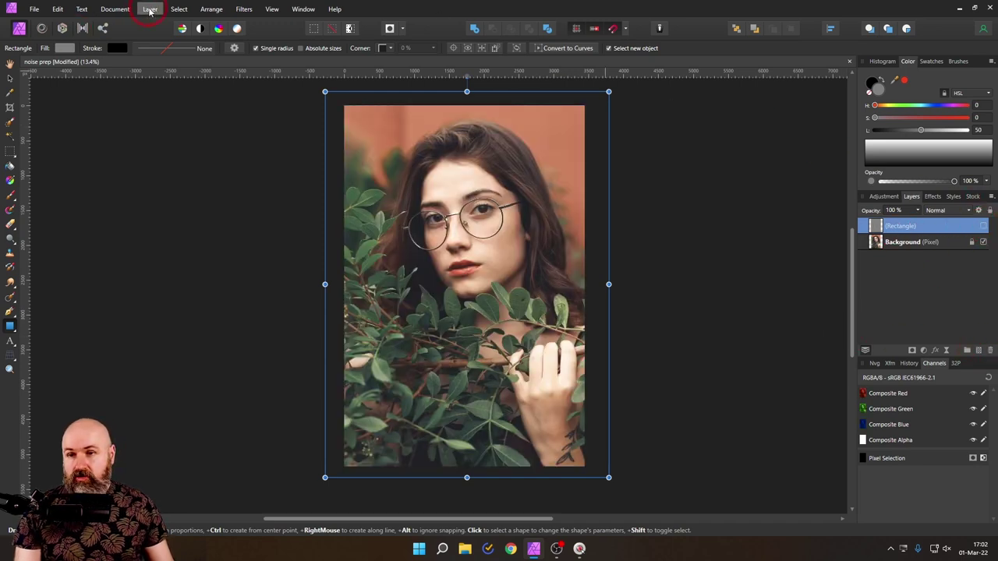
click(150, 10)
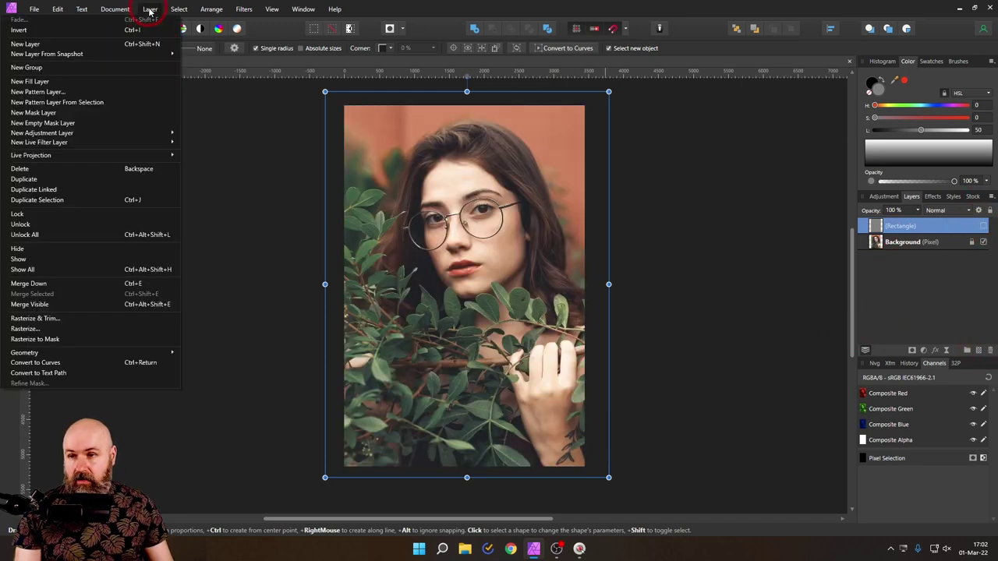
click(58, 81)
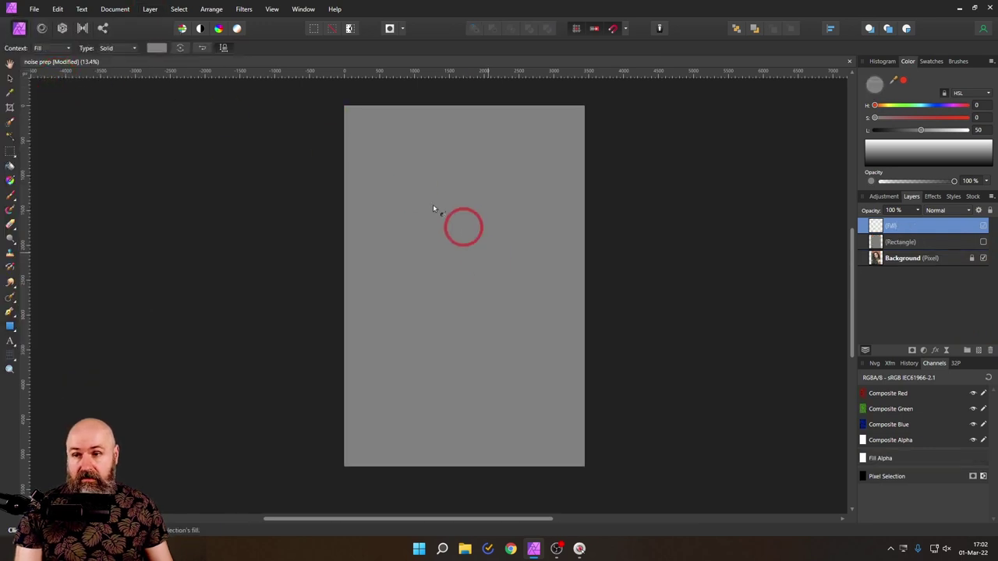
click(157, 48)
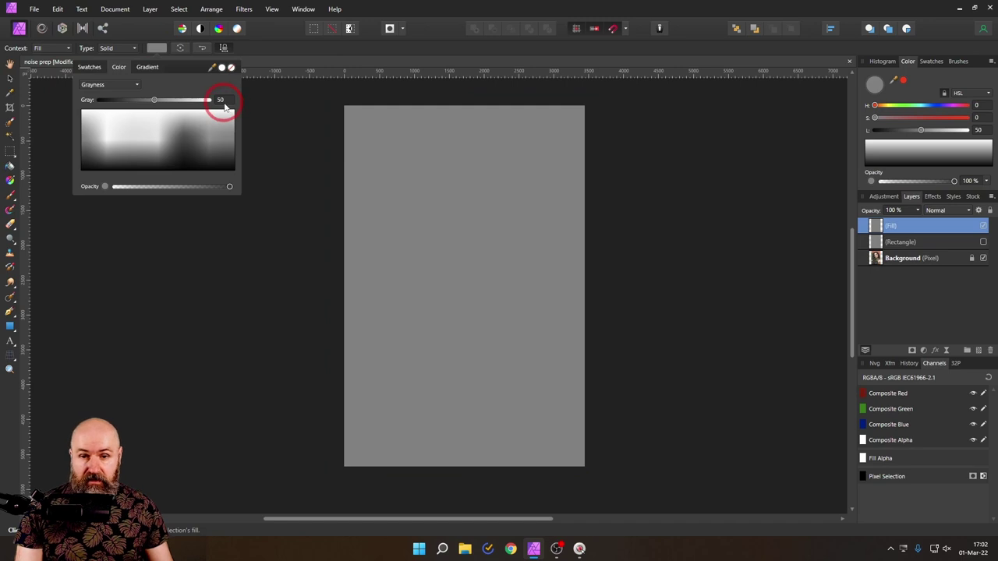
click(158, 49)
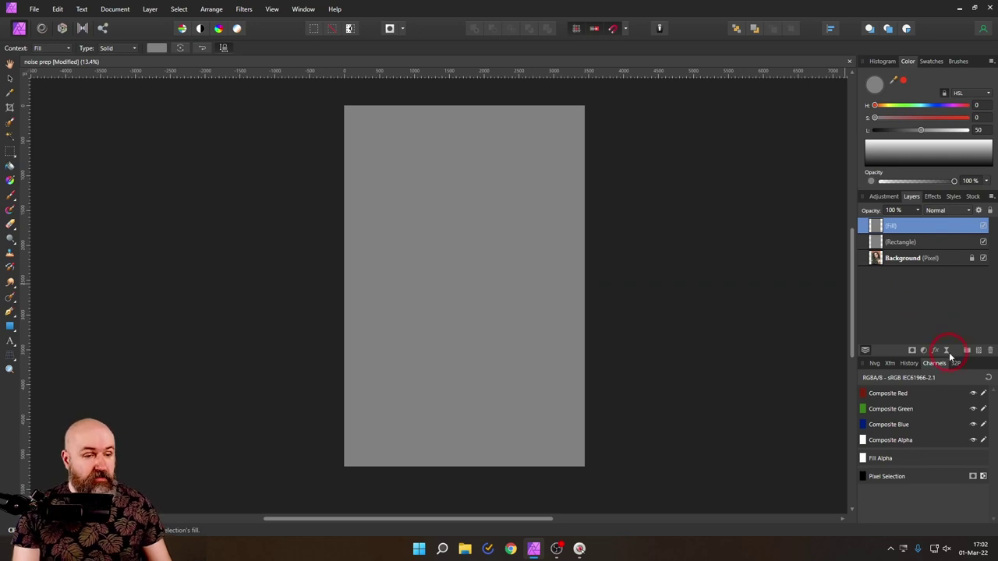
Add a live Add Noise filter over the grey fill and view the canvas at 100%
click(947, 353)
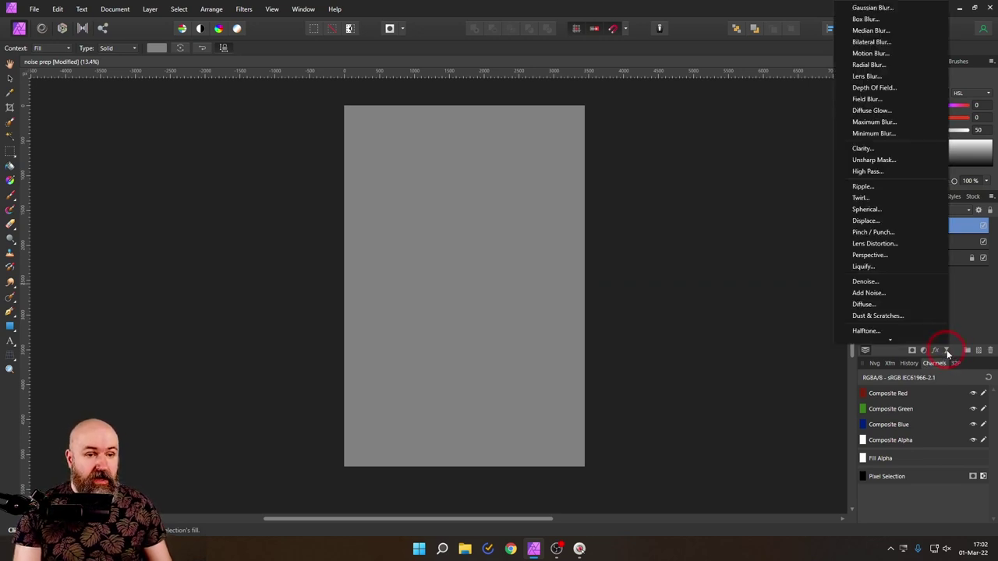
click(880, 289)
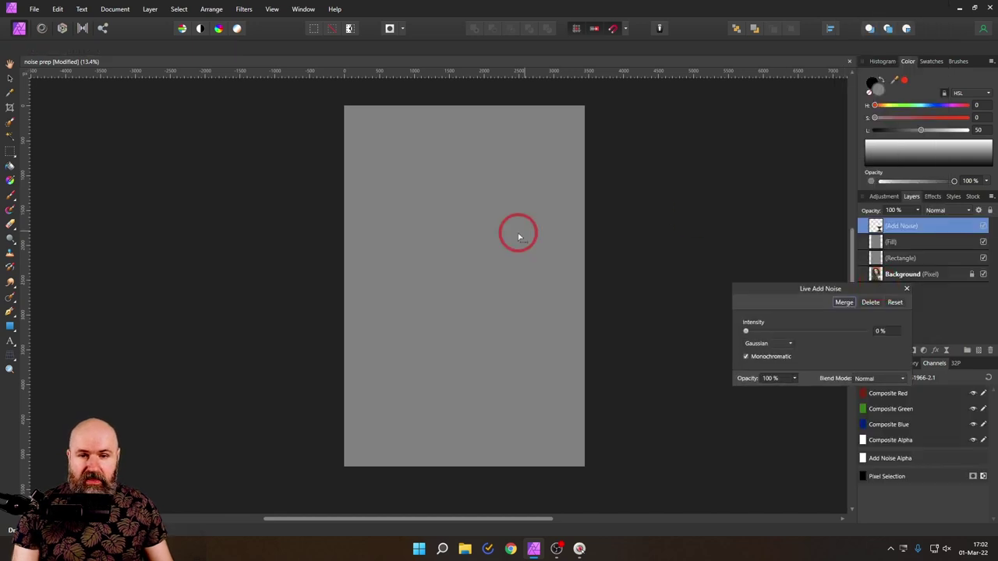
scroll(474, 271, up, 5)
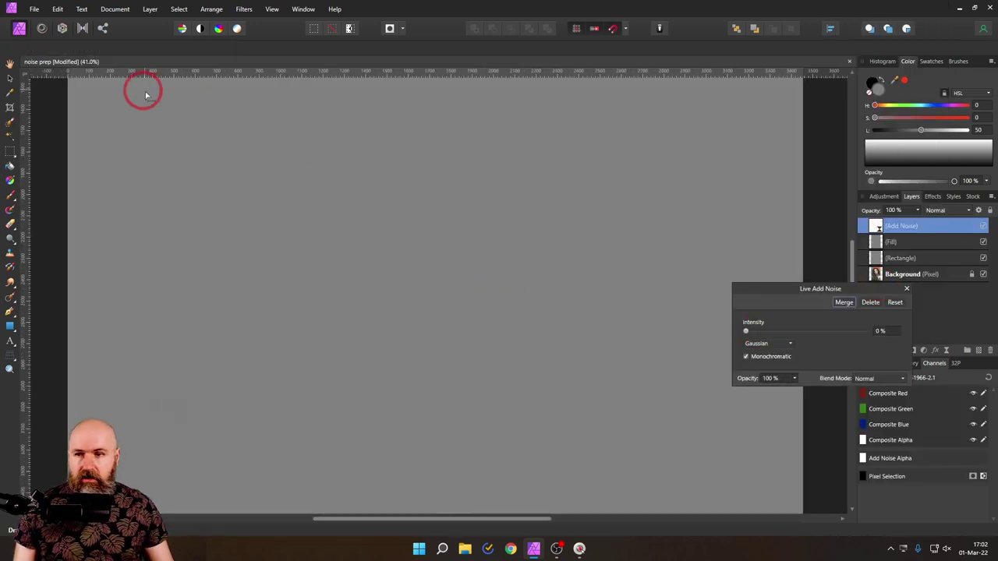
click(8, 371)
click(68, 49)
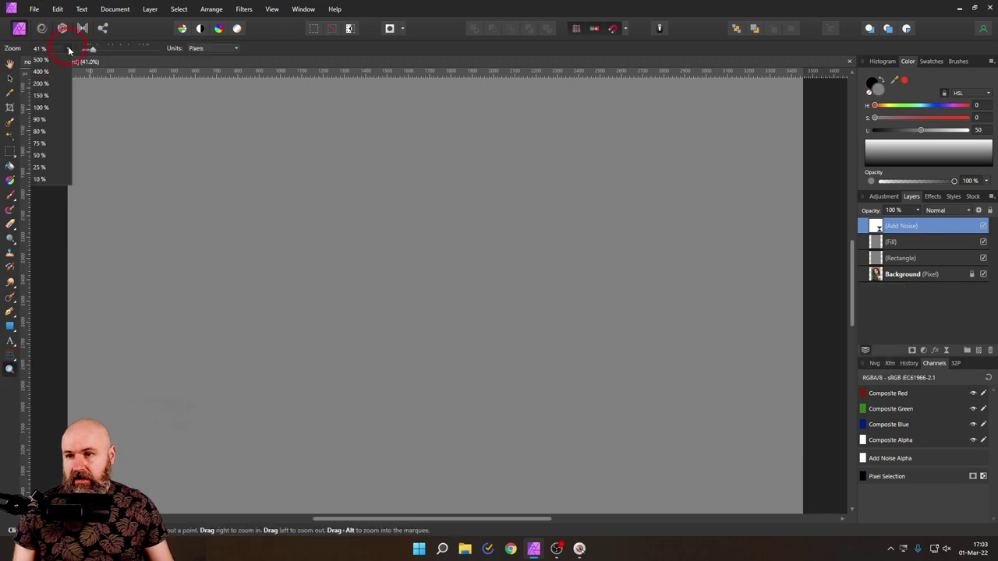
click(46, 109)
click(68, 49)
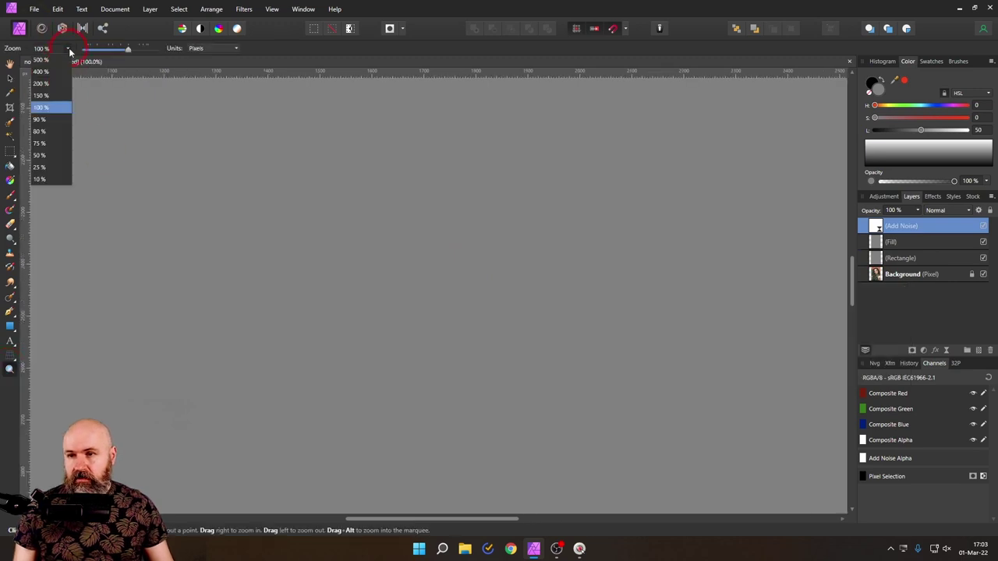
Set the noise to 100% Gaussian monochromatic after briefly trying Uniform and coloured noise
click(892, 246)
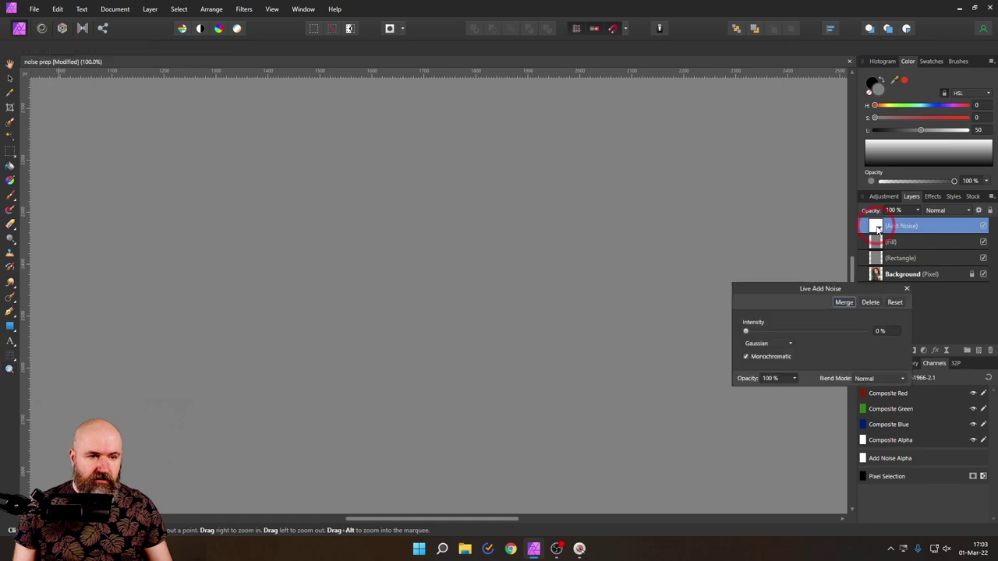
drag(809, 292, 744, 269)
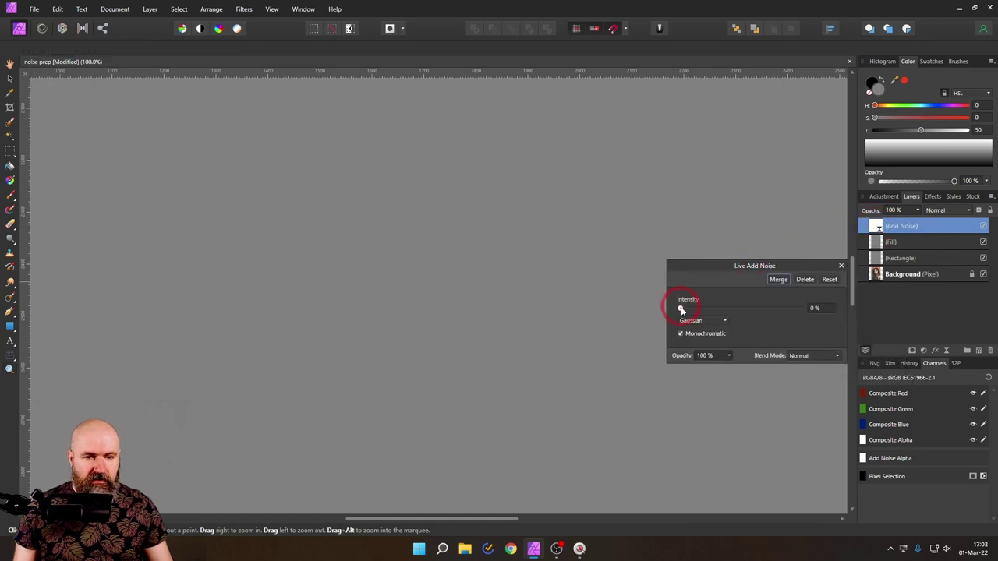
drag(680, 309, 818, 323)
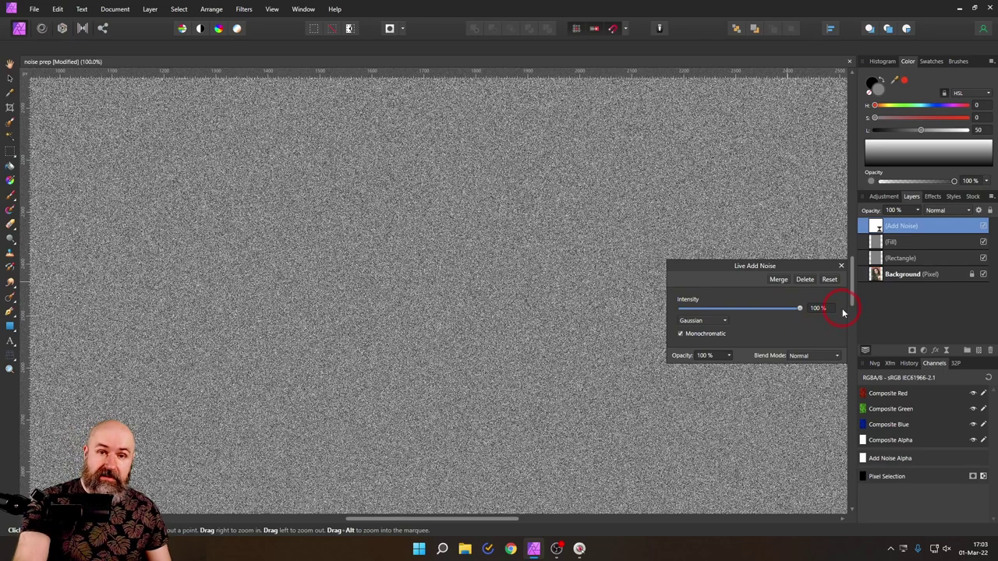
click(706, 321)
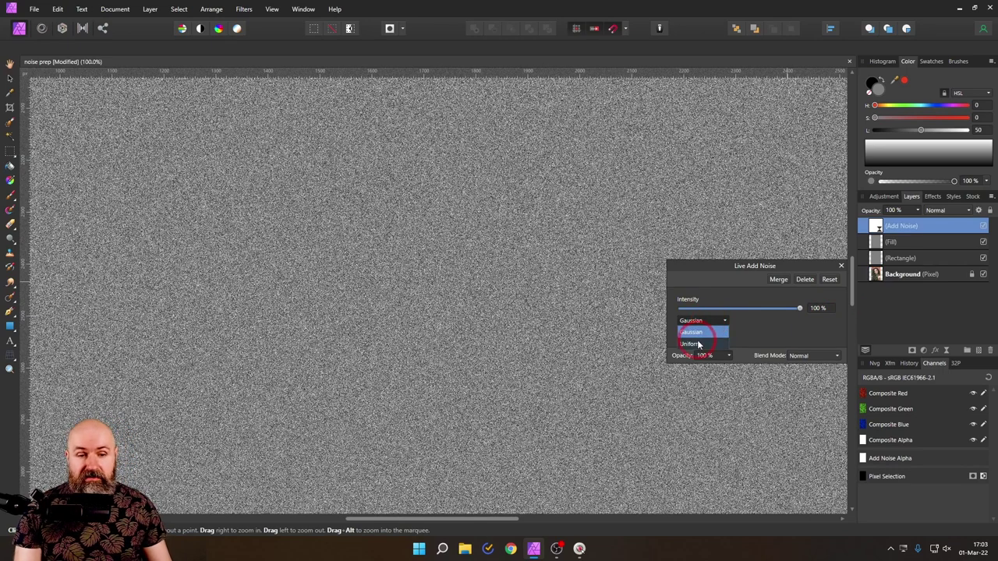
click(700, 344)
click(702, 323)
click(706, 334)
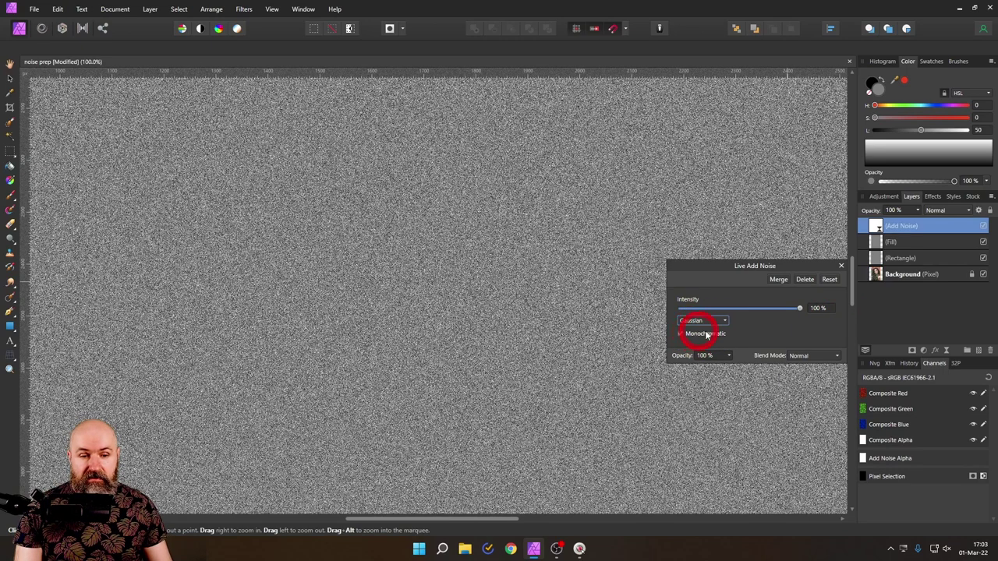
click(681, 334)
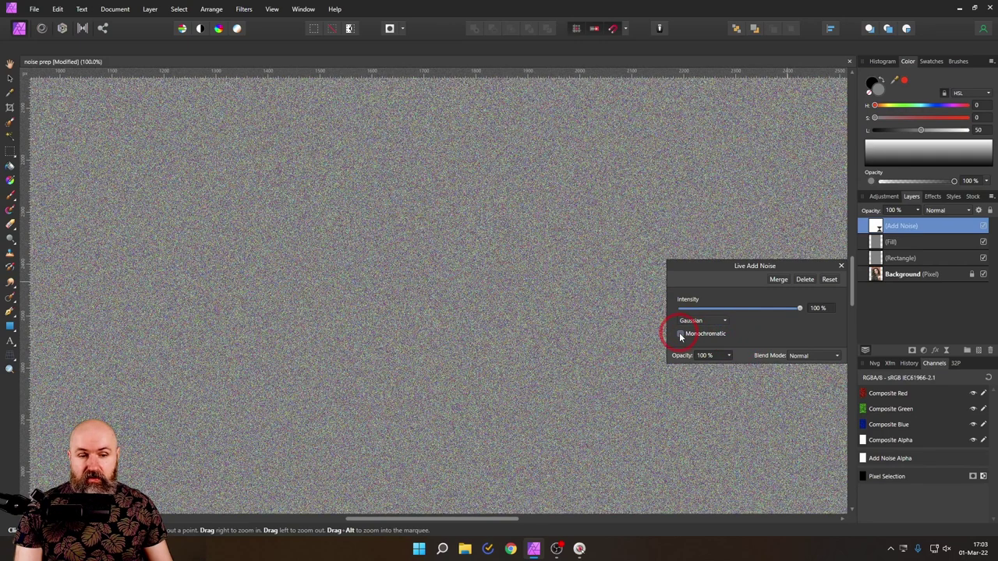
click(680, 335)
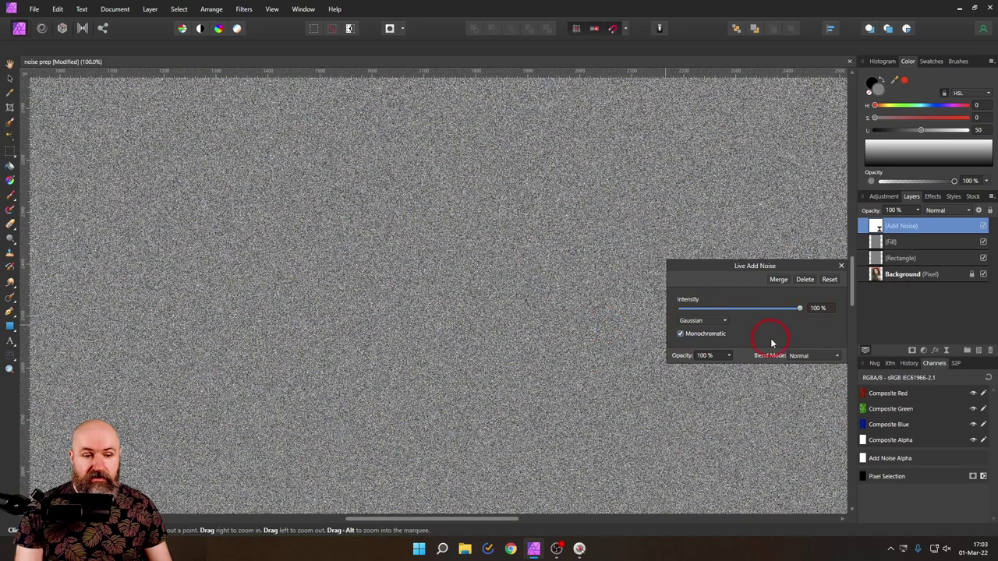
click(841, 266)
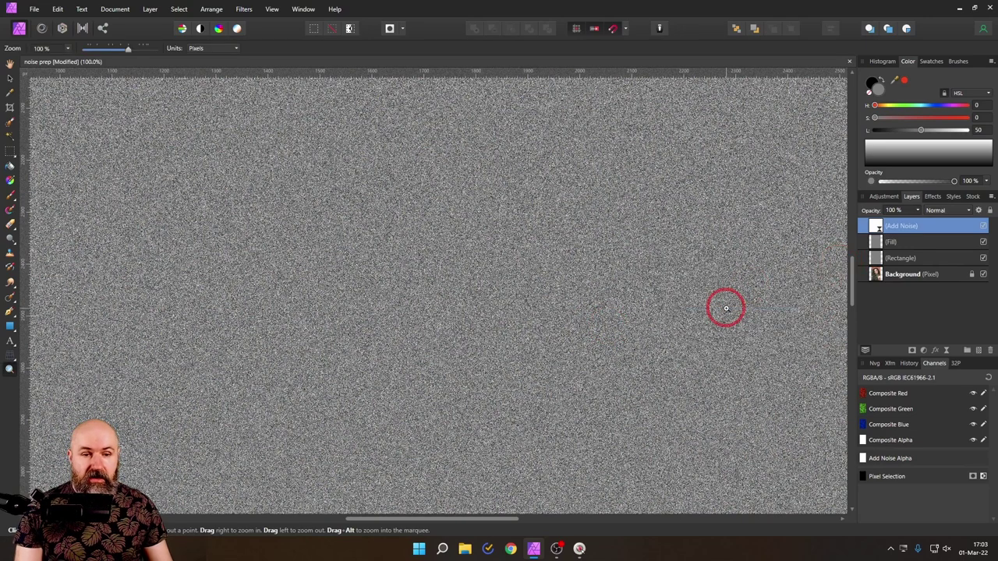
Merge Visible from the Add Noise layer into a new pixel layer
right_click(877, 227)
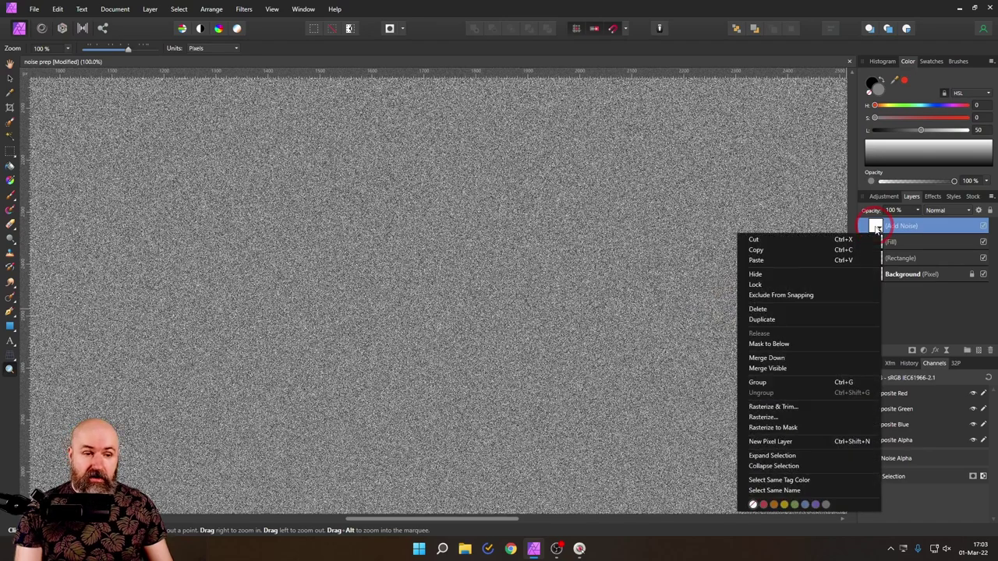
click(811, 369)
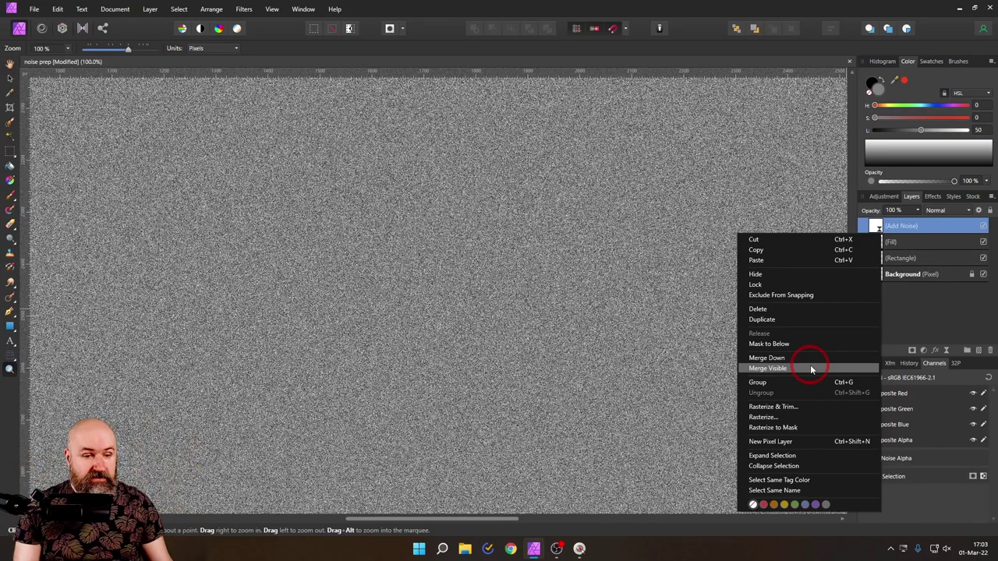
click(811, 370)
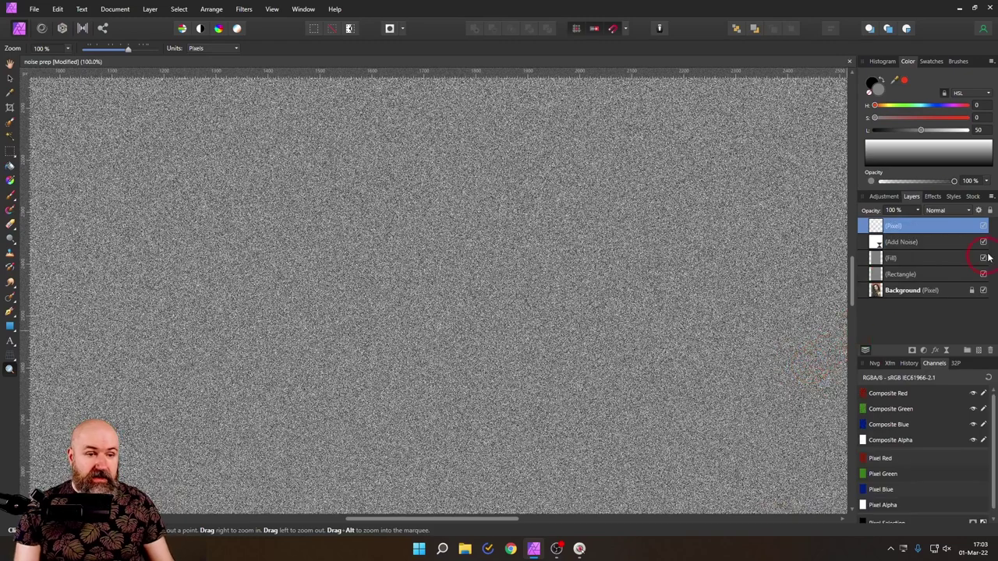
Hide the Add Noise and Fill layers, zoom in on the grain, and select the merged layer
click(984, 243)
click(984, 260)
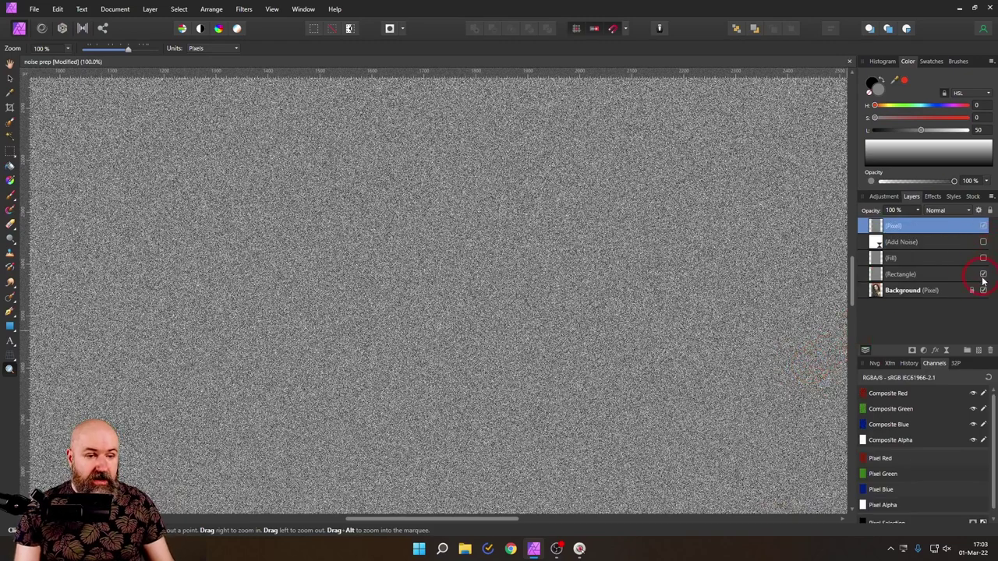
scroll(581, 282, down, 5)
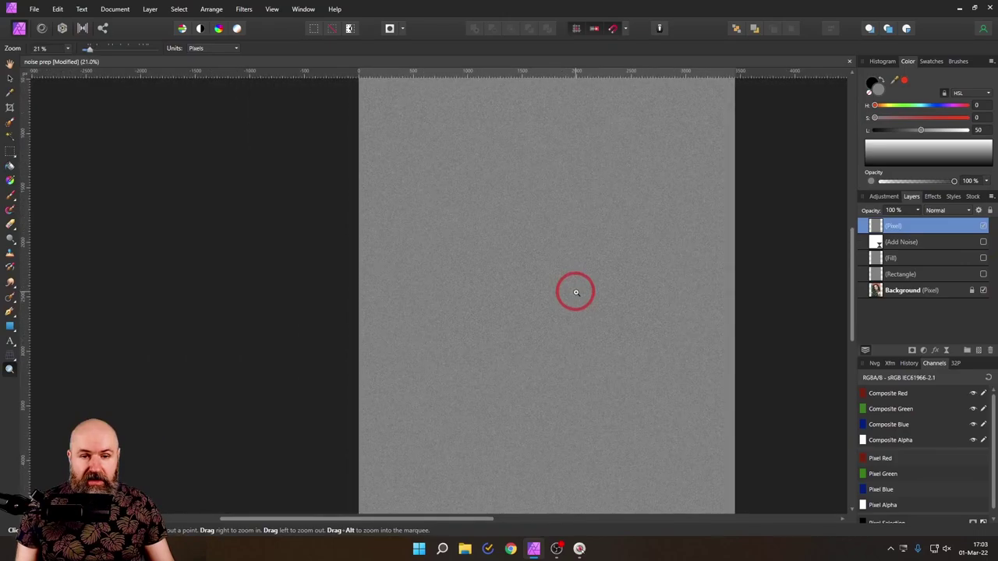
scroll(577, 273, up, 2)
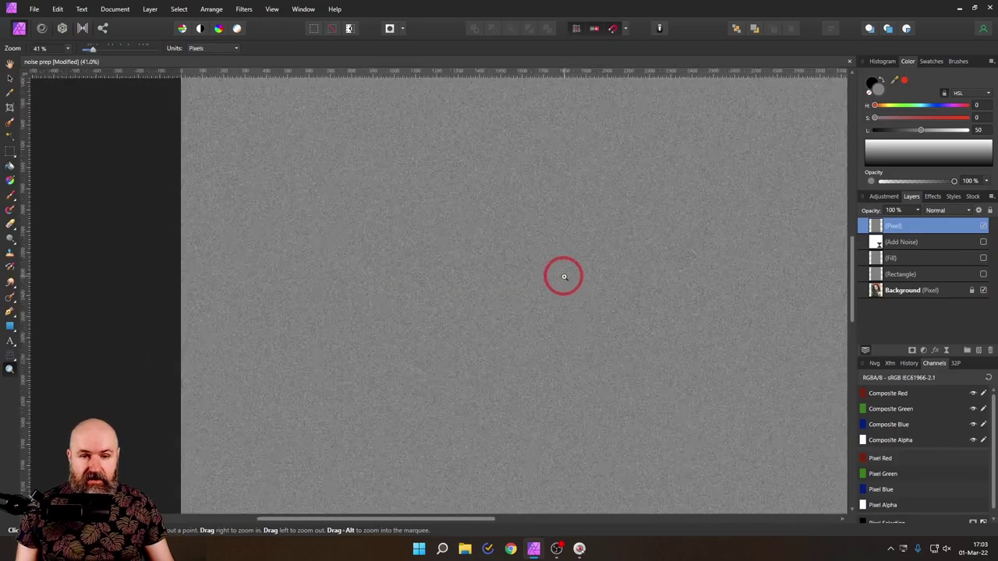
click(538, 251)
click(546, 269)
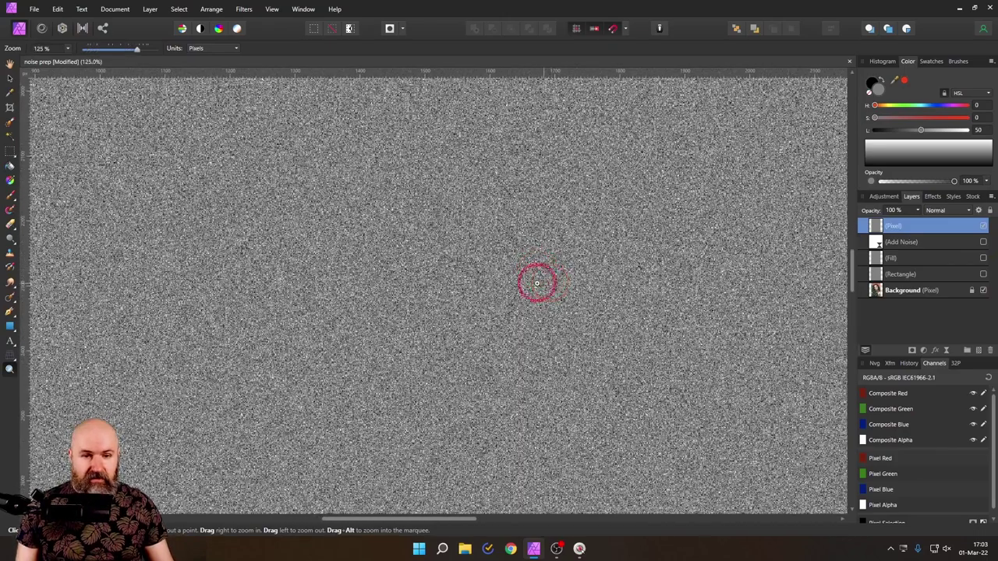
click(876, 228)
click(877, 226)
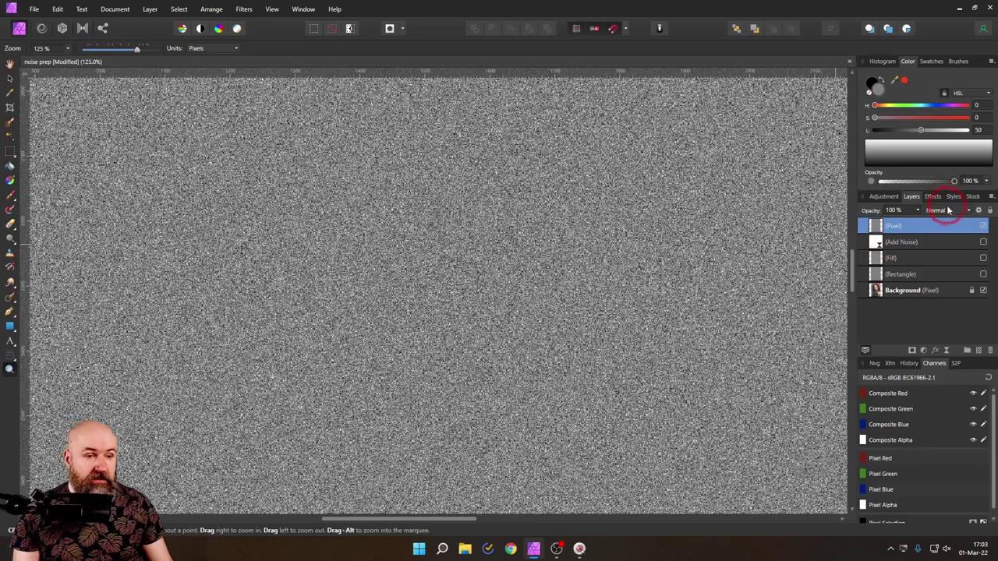
Set the merged noise layer to Linear Light, after trying Soft Light, at 25% opacity
click(949, 212)
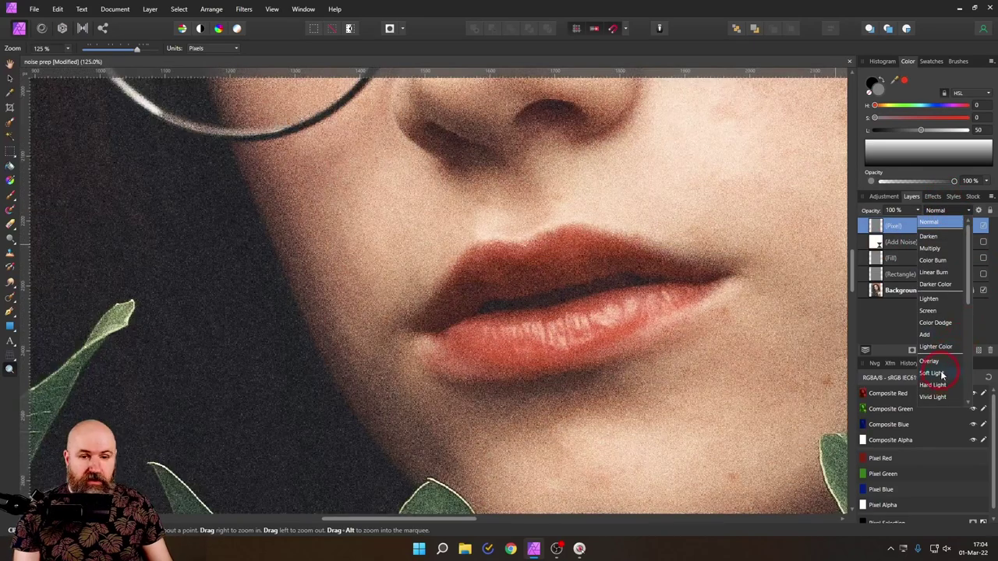
click(932, 374)
scroll(711, 272, up, 10)
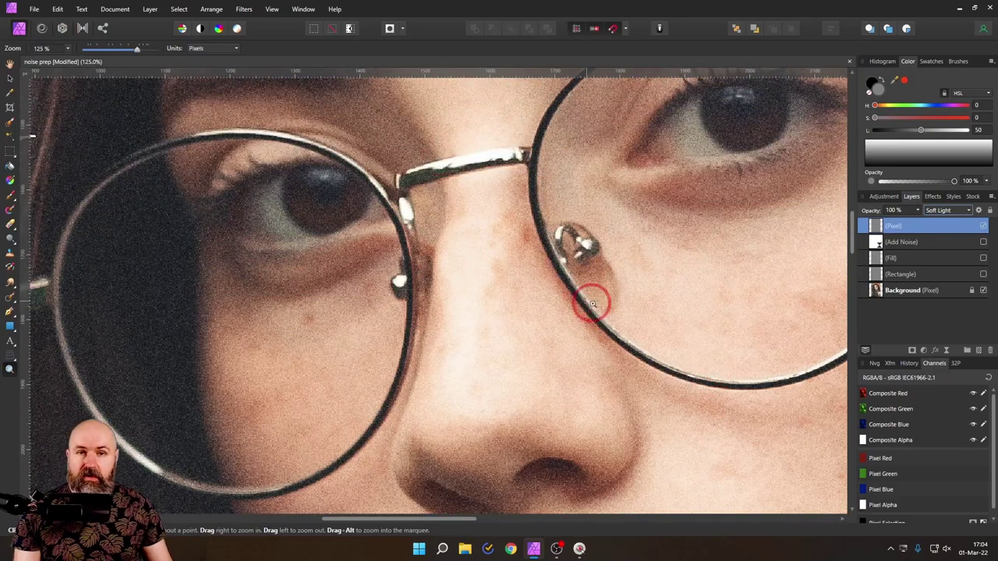
click(958, 210)
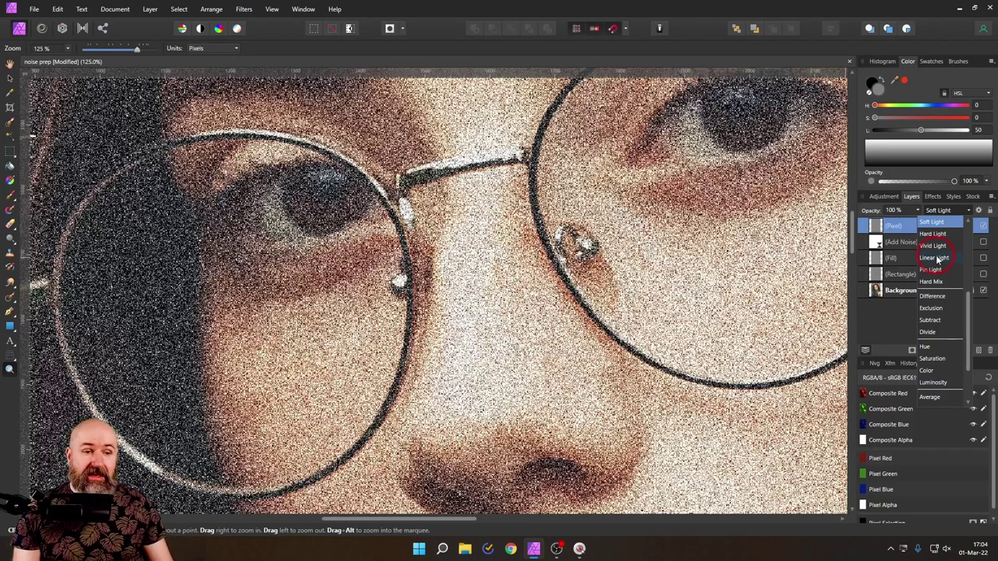
click(936, 259)
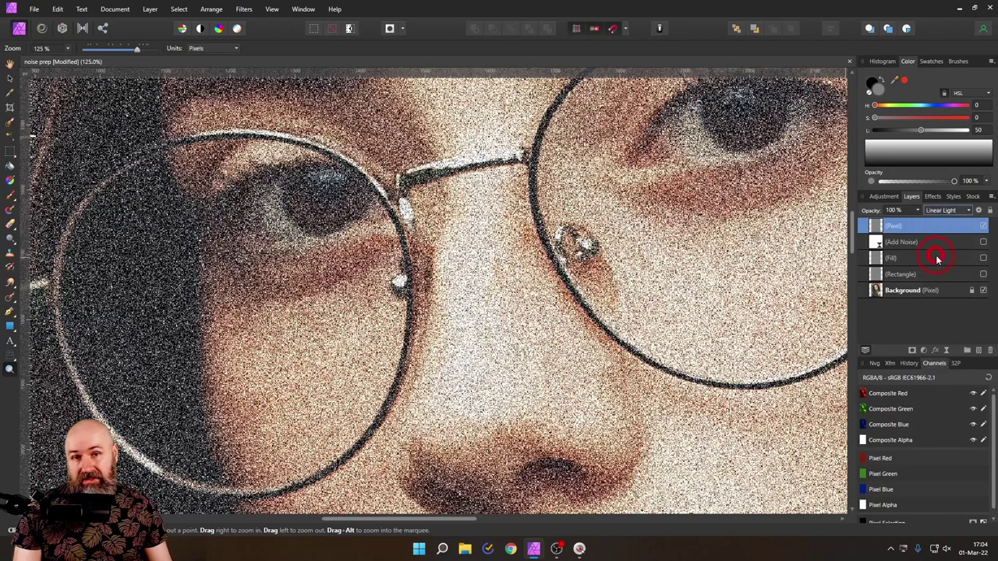
click(917, 211)
drag(920, 218, 863, 220)
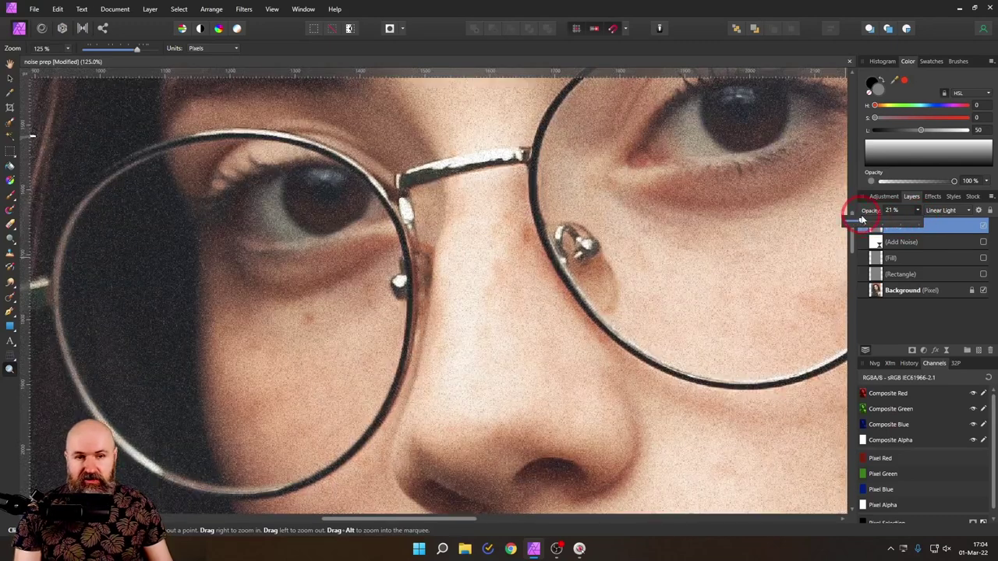
drag(862, 220, 897, 222)
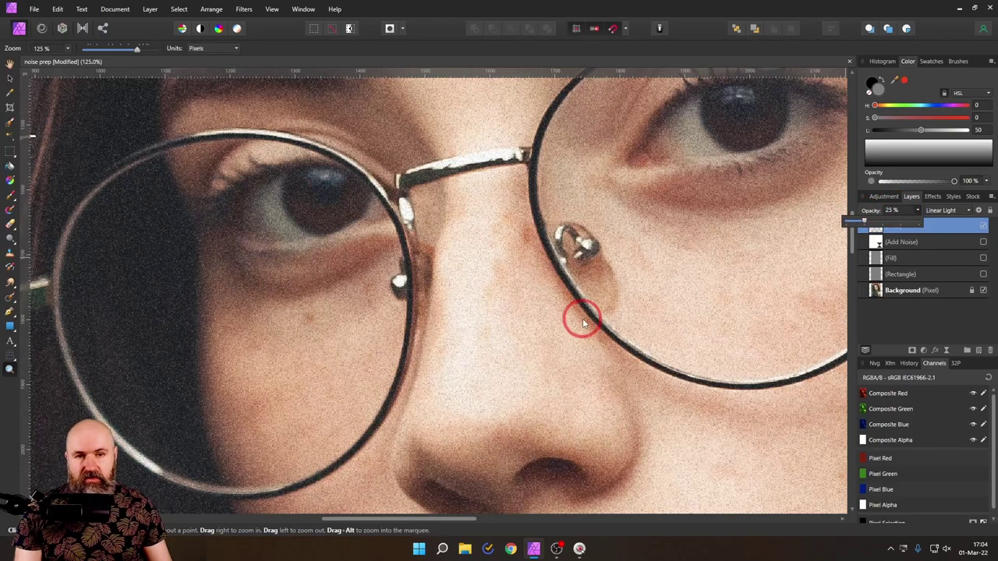
click(918, 224)
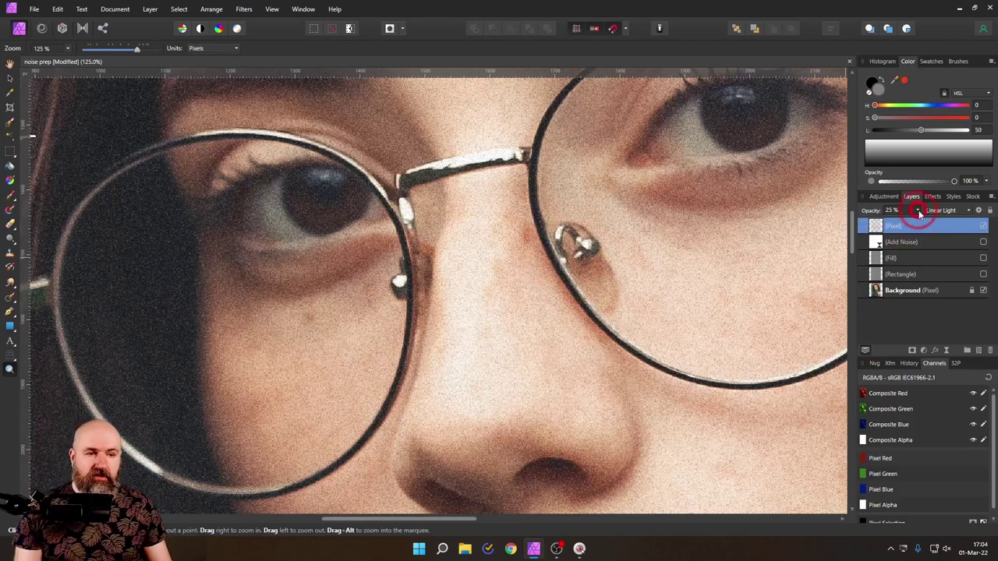
click(984, 226)
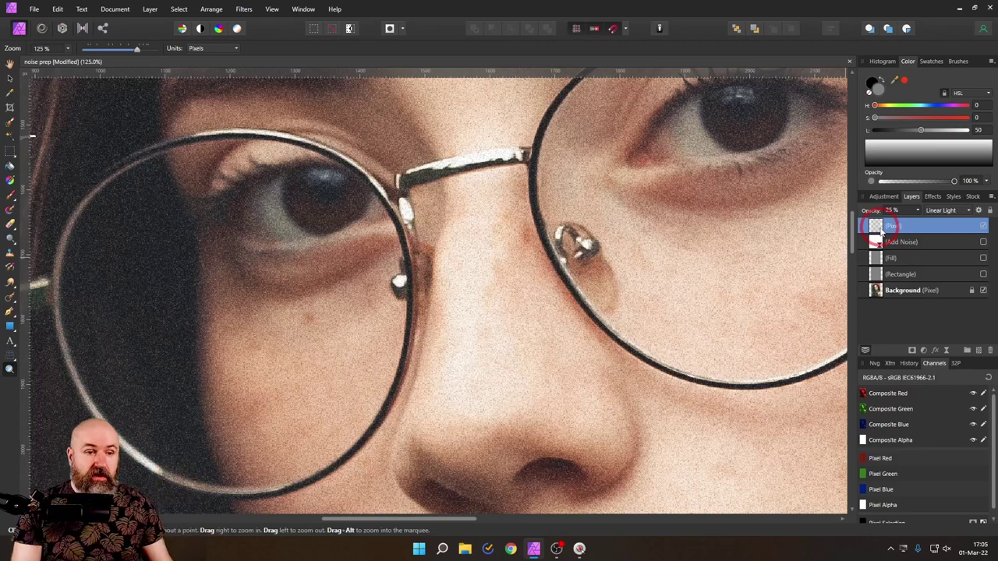
Duplicate the merged noise layer and reposition both noise copies over the portrait
right_click(881, 233)
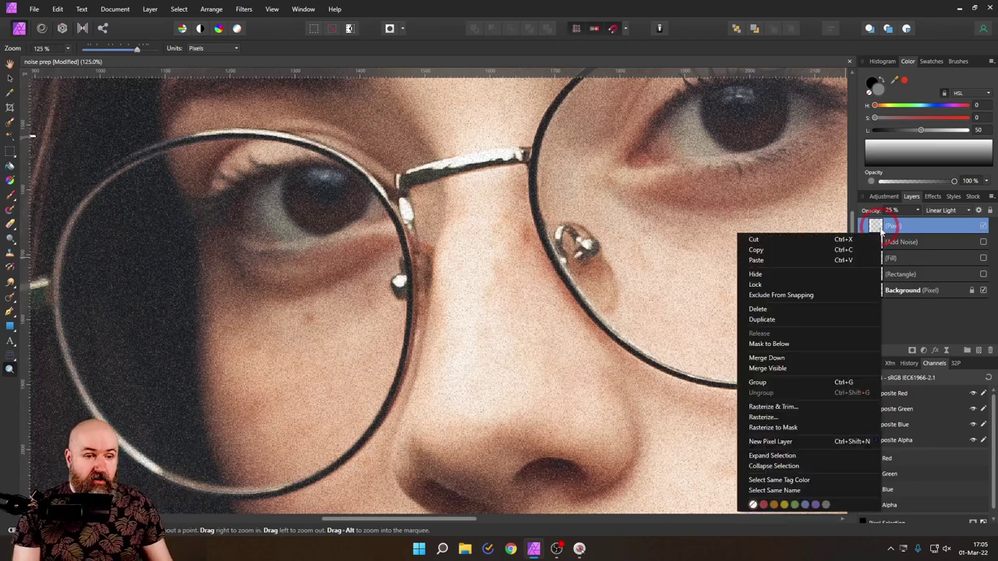
click(783, 320)
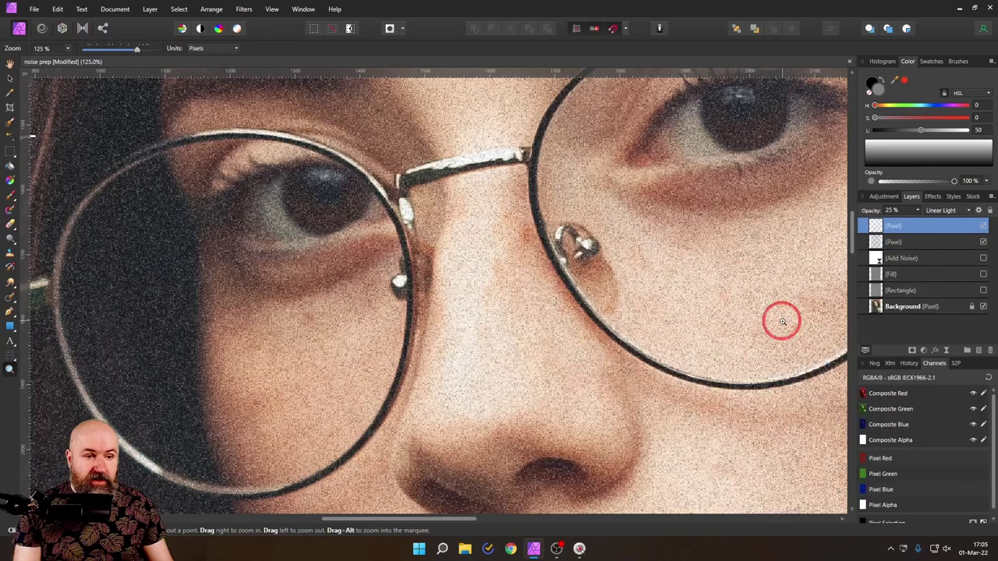
drag(805, 255, 39, 78)
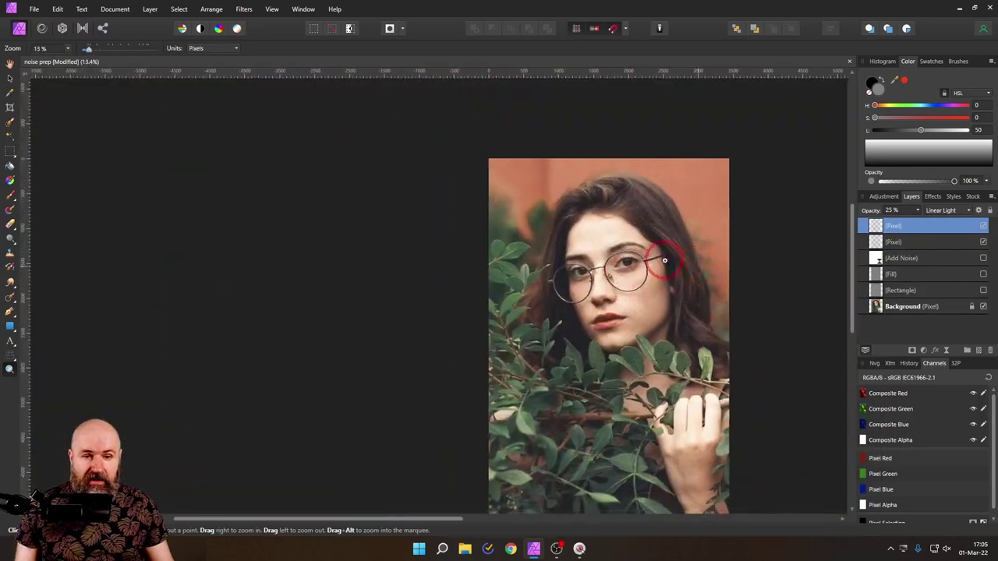
click(9, 64)
drag(609, 222, 476, 215)
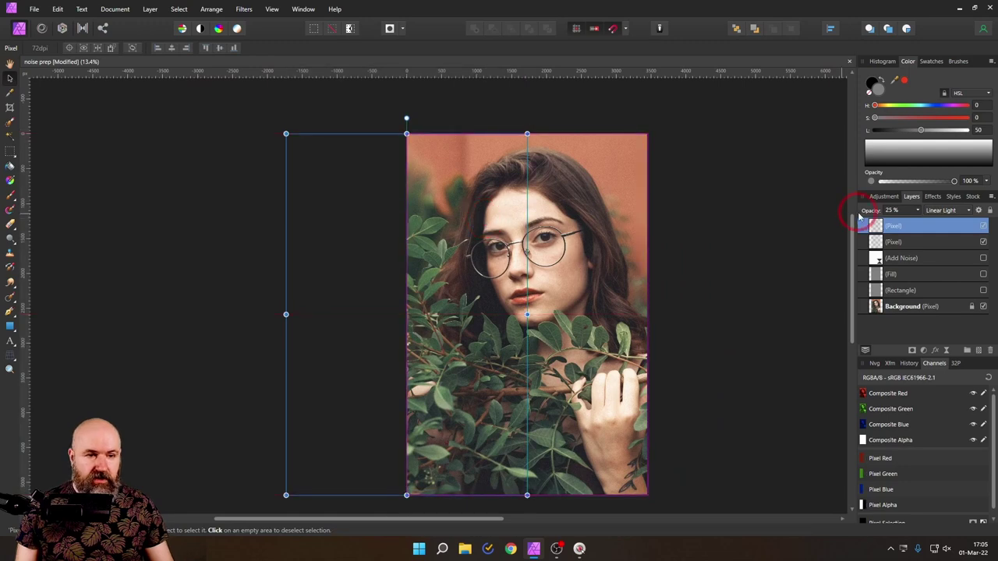
drag(868, 226, 881, 241)
click(881, 242)
drag(450, 244, 571, 236)
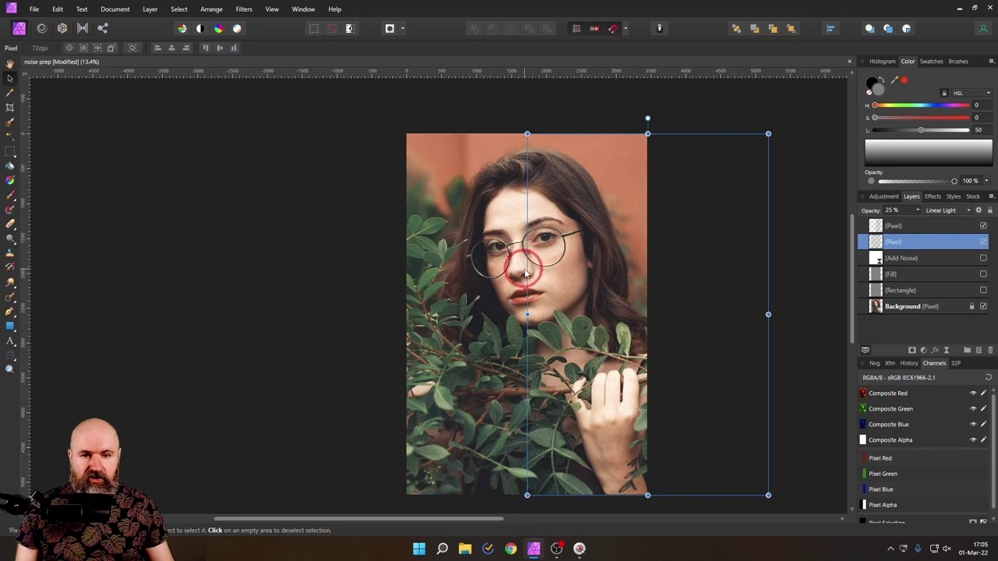
Enlarge the top noise copy for coarser grain and reposition it over the portrait
scroll(525, 265, up, 7)
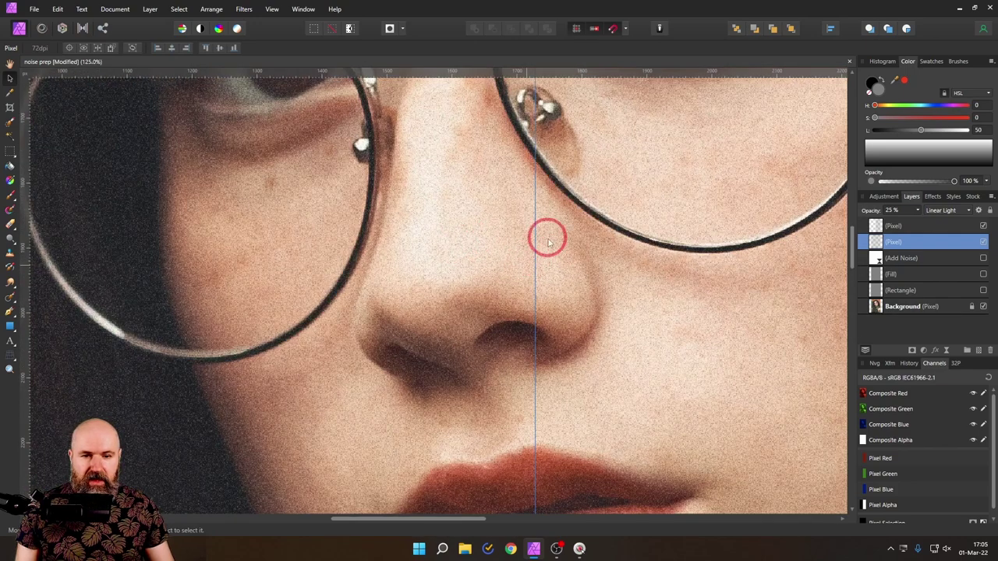
click(885, 226)
scroll(542, 269, down, 7)
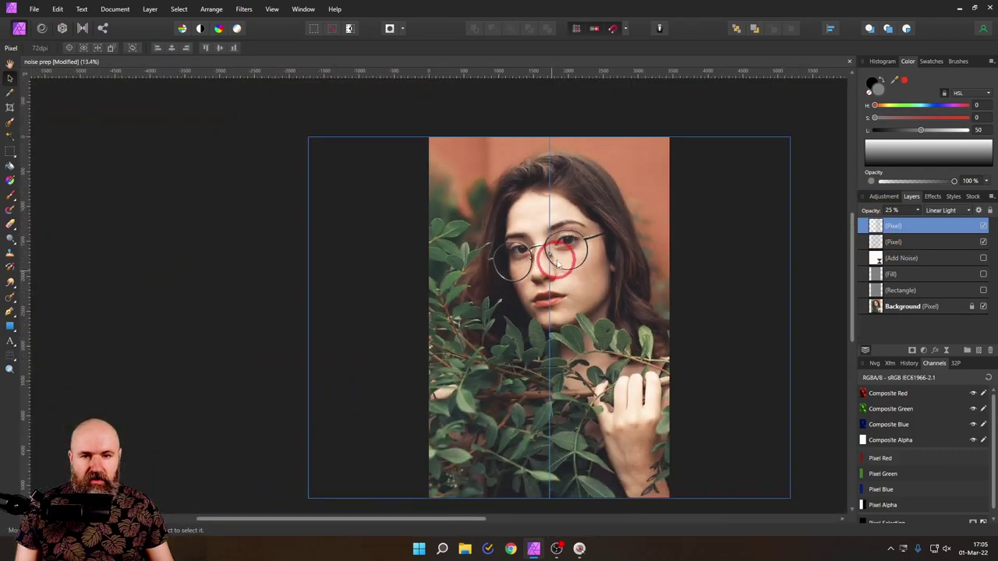
scroll(500, 266, down, 3)
drag(401, 205, 293, 87)
drag(457, 174, 535, 269)
scroll(535, 267, up, 10)
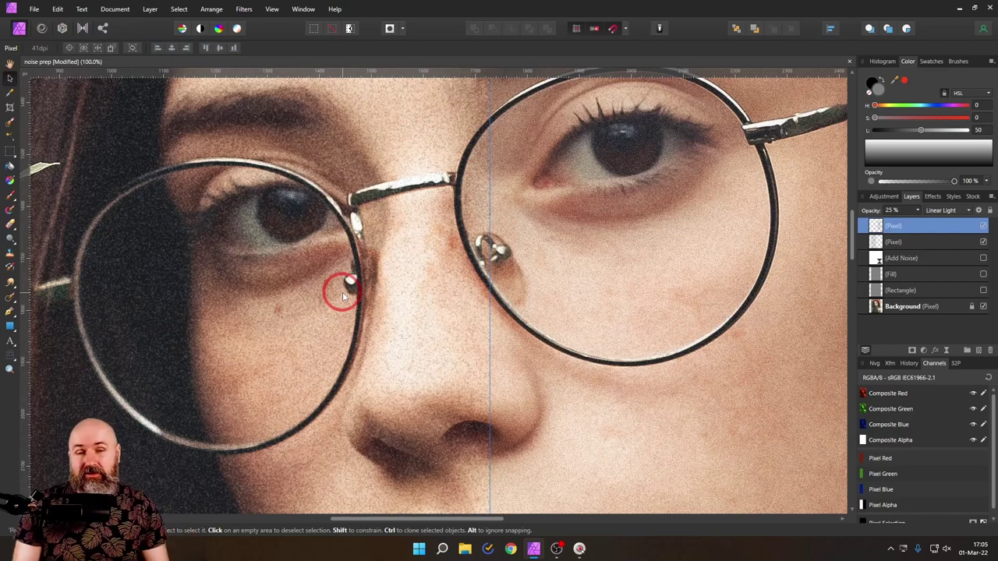
Fit the portrait in view and drag the second noise copy back onto the photo's edges
key(ctrl+0)
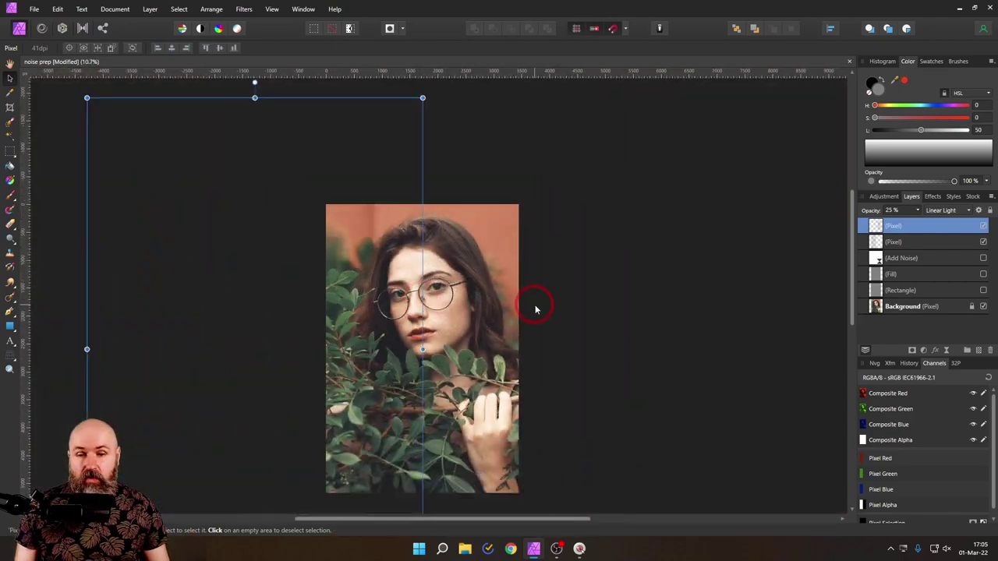
scroll(420, 292, up, 6)
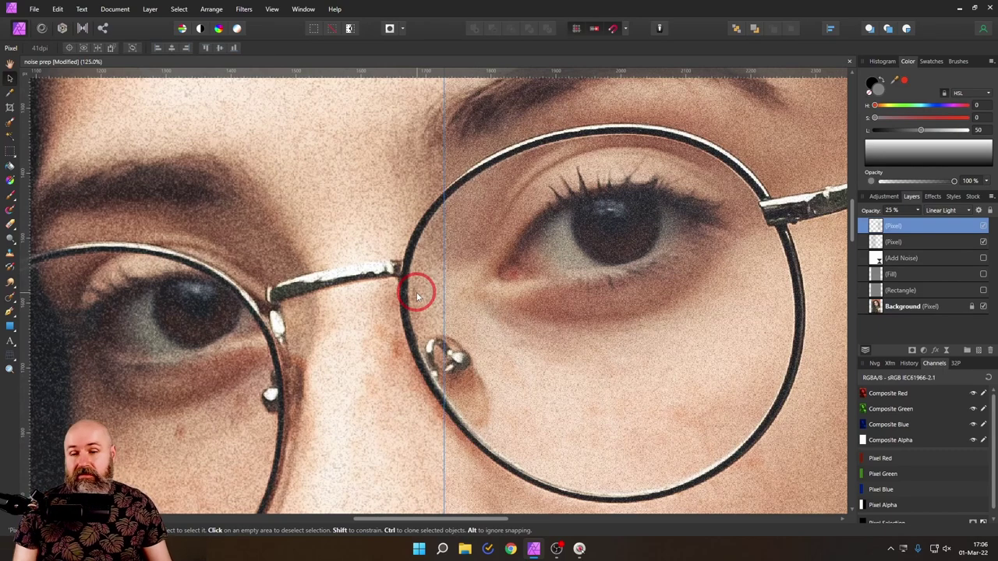
scroll(234, 289, down, 4)
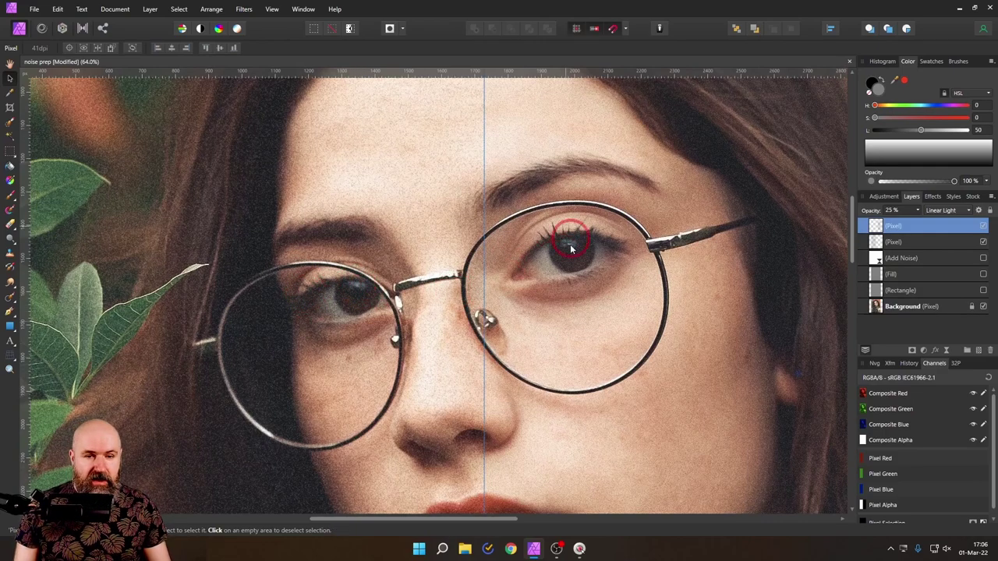
scroll(546, 265, down, 5)
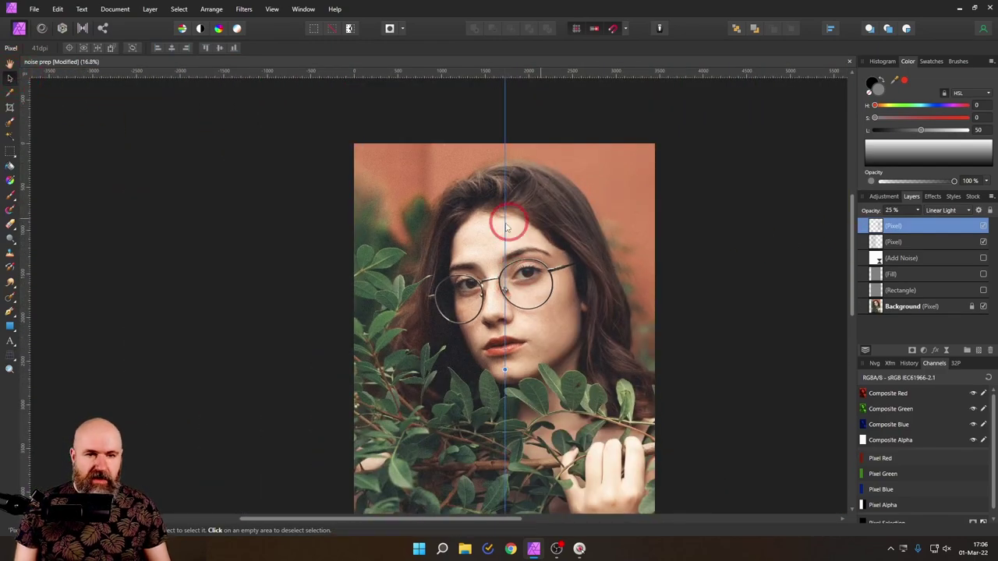
scroll(374, 223, down, 3)
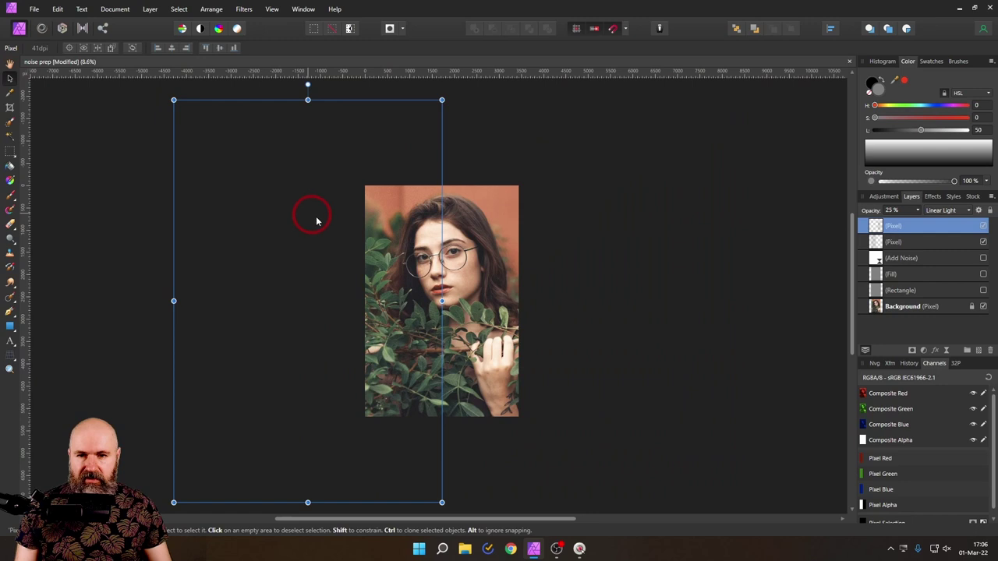
drag(312, 216, 433, 218)
drag(515, 248, 439, 244)
Rename the second noise layer 'fine' and the top noise layer 'big'
click(897, 244)
double_click(897, 242)
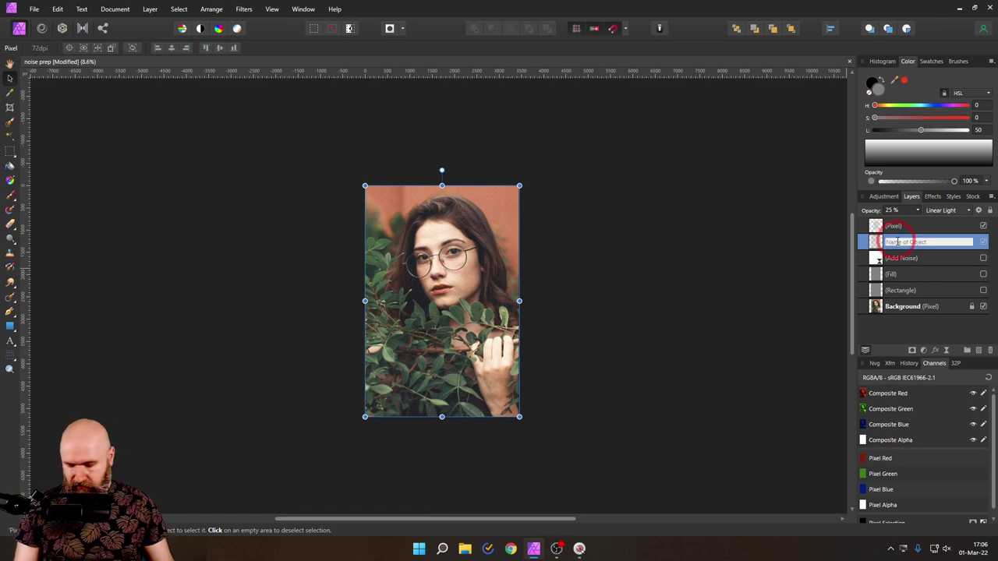
text(fine)
key(Return)
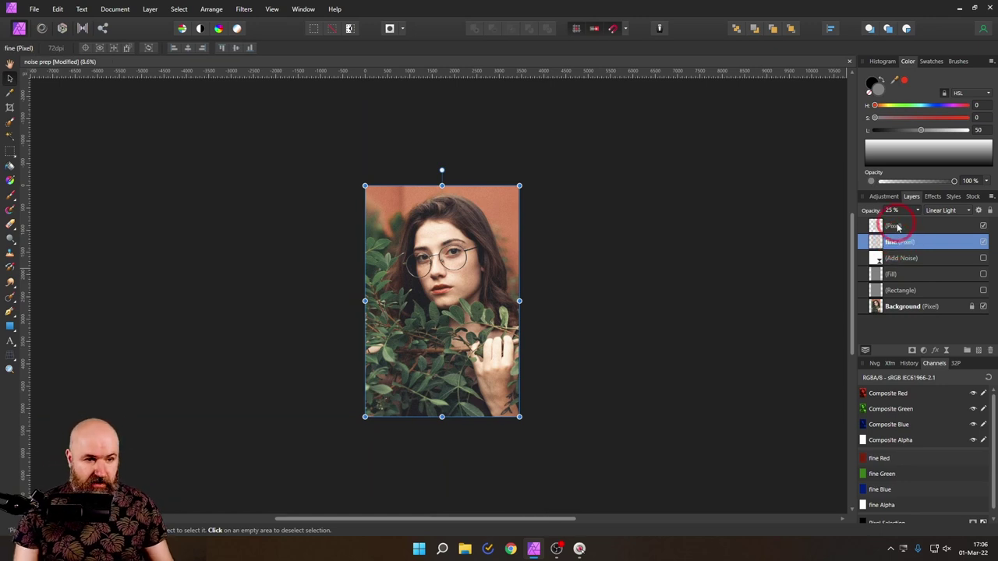
click(897, 226)
double_click(896, 226)
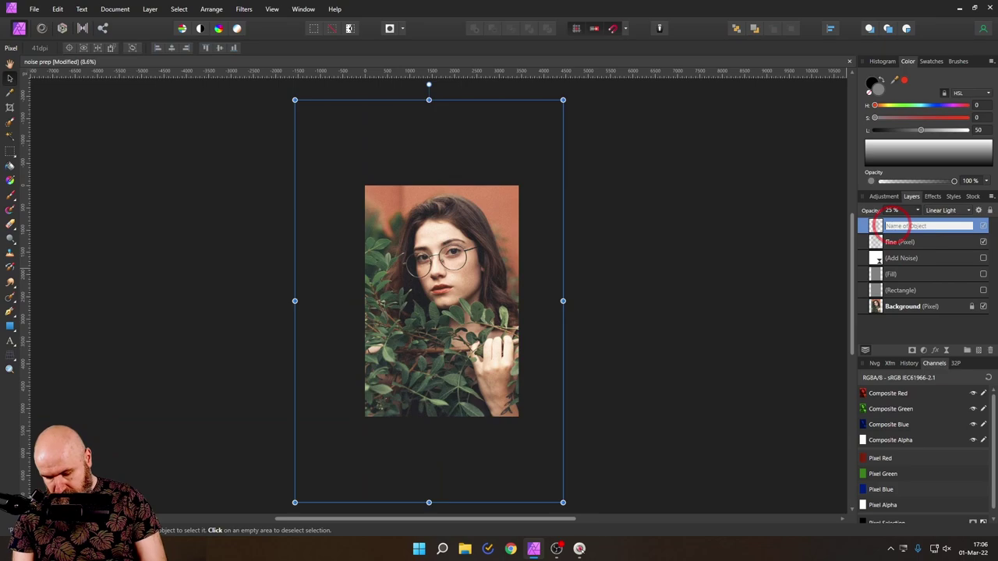
text(big)
key(Return)
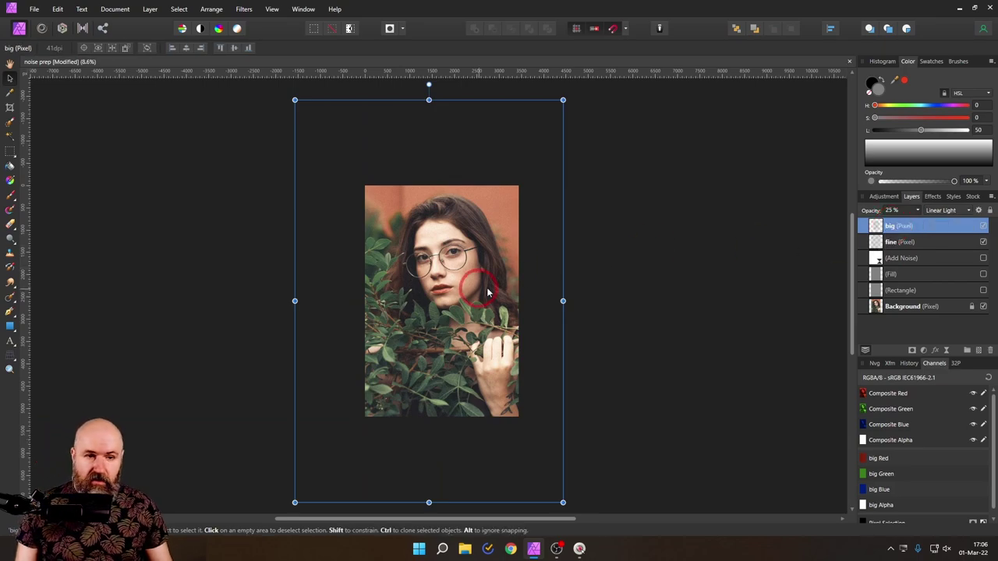
Hide the 'fine' layer so only the big grain is visible
scroll(405, 295, up, 10)
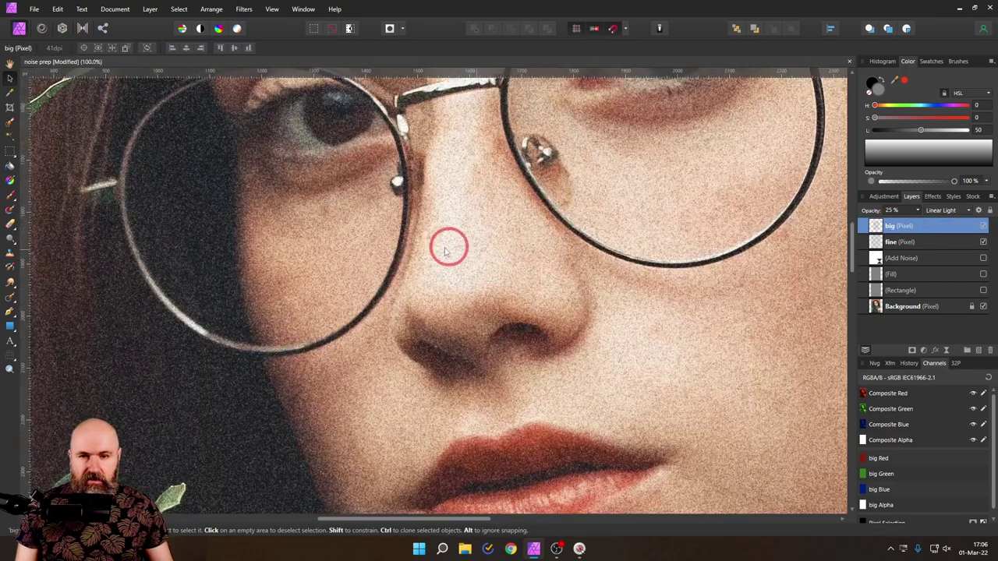
scroll(638, 302, right, 2)
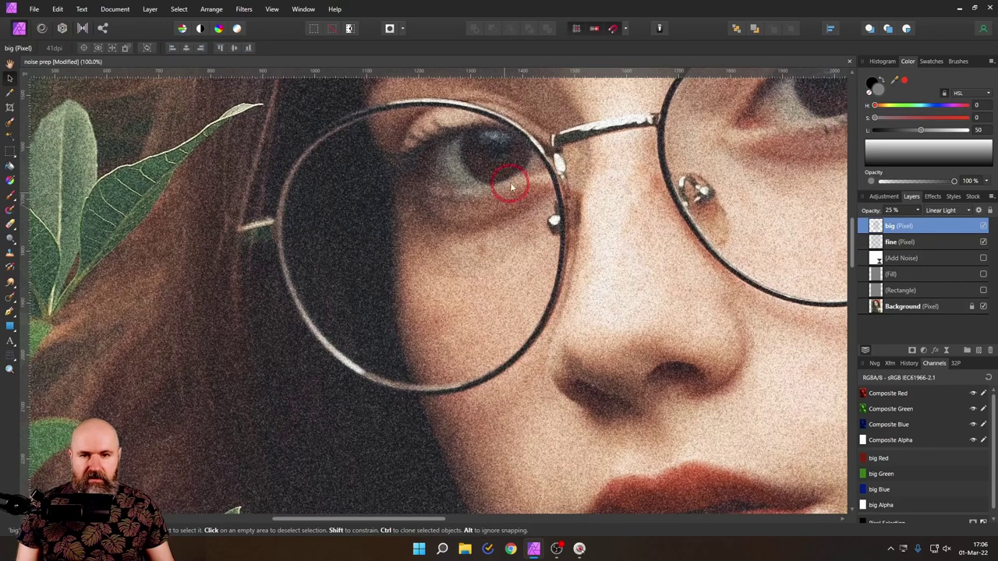
scroll(423, 107, up, 1)
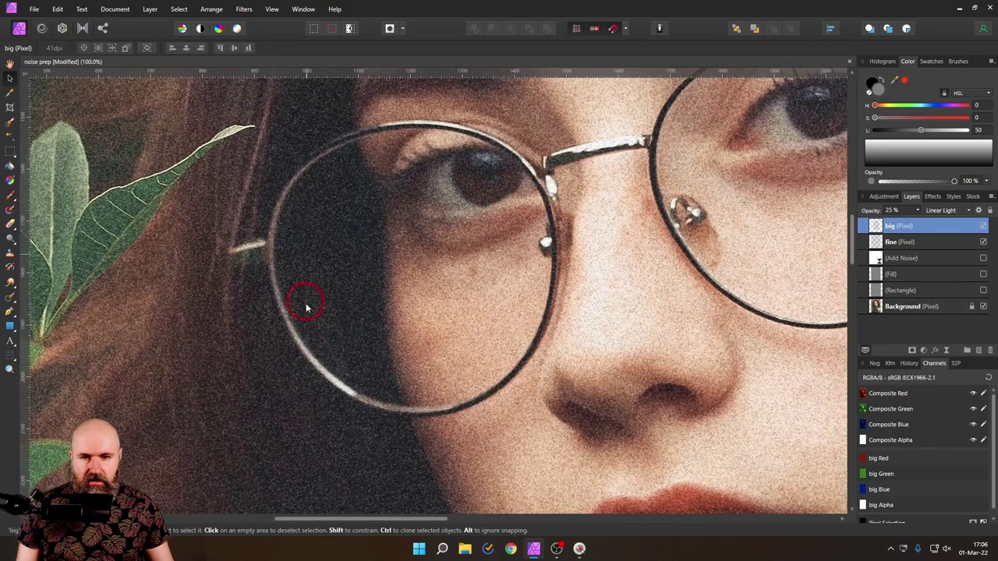
scroll(534, 341, down, 1)
scroll(534, 341, down, 1)
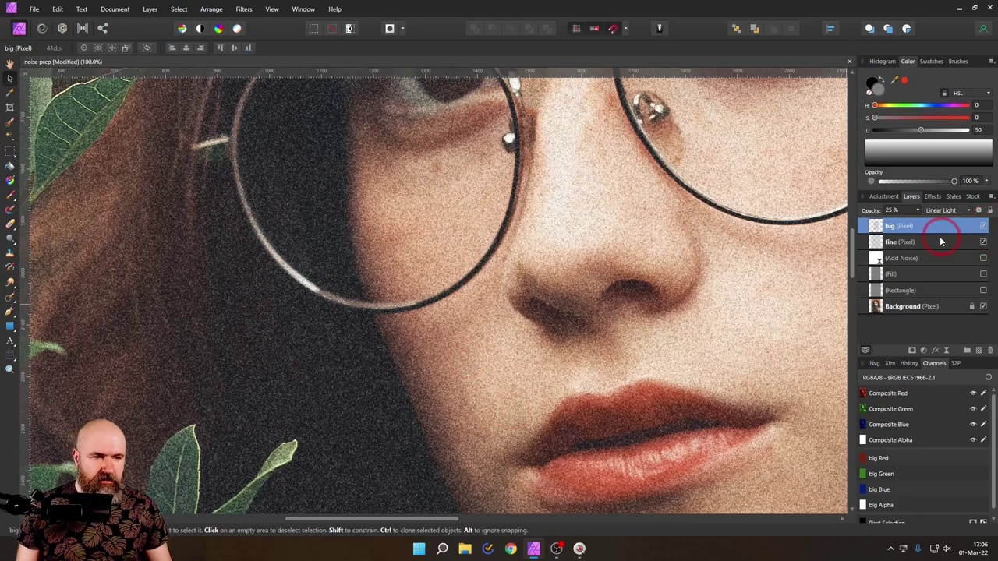
click(983, 243)
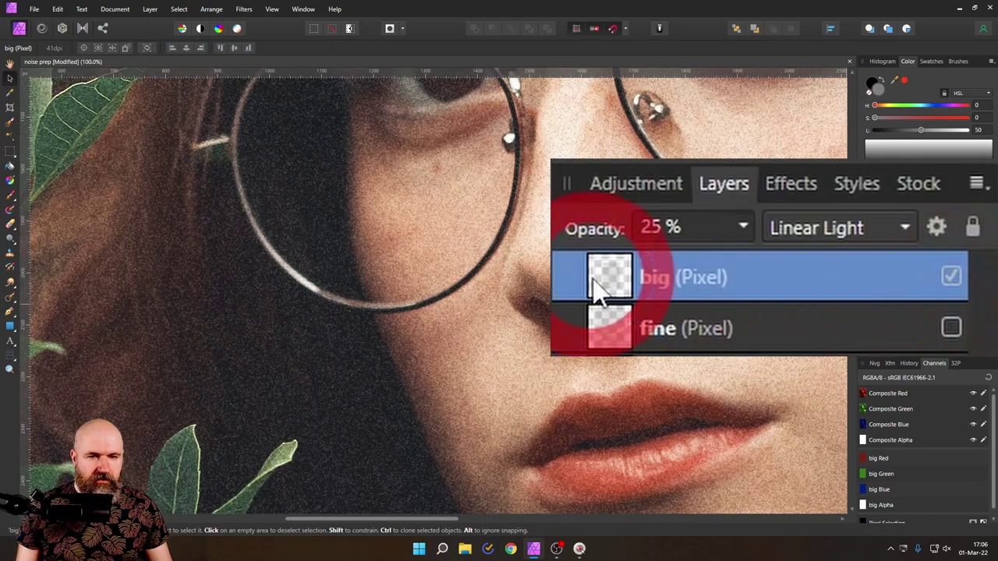
scroll(435, 291, up, 1)
click(961, 251)
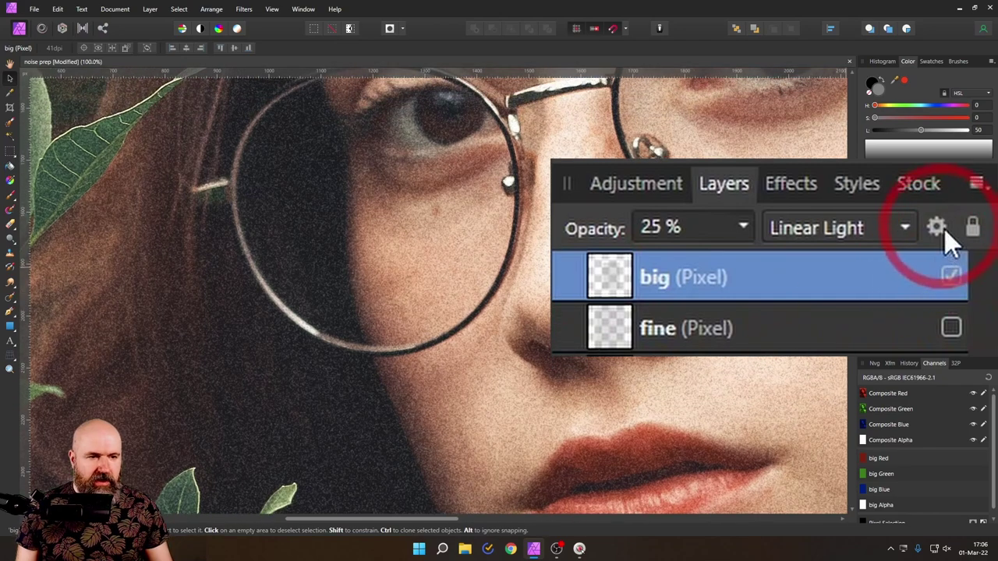
Set big's underlying blend range to taper to 0% output at about 71.1% brightness
click(969, 210)
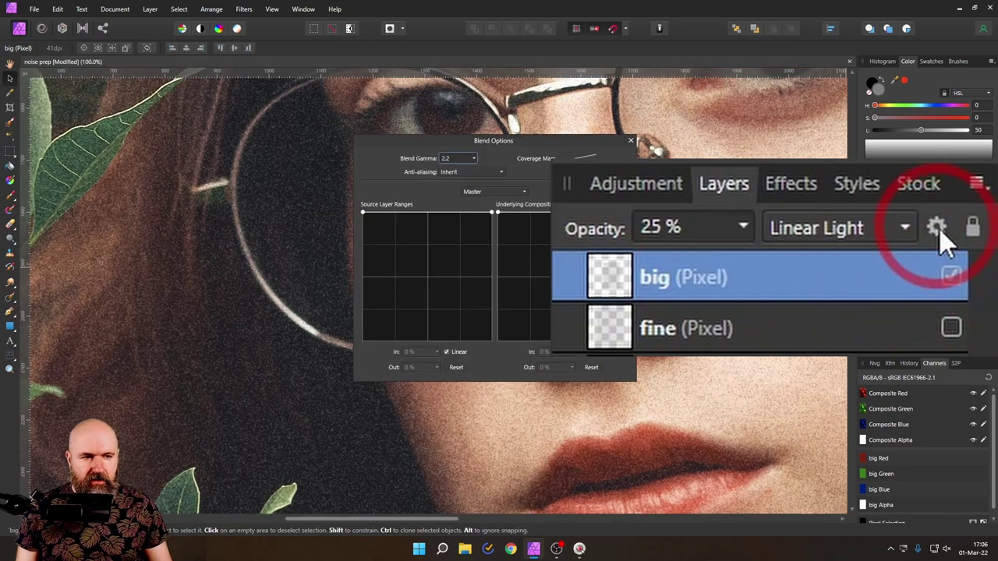
drag(534, 248, 521, 210)
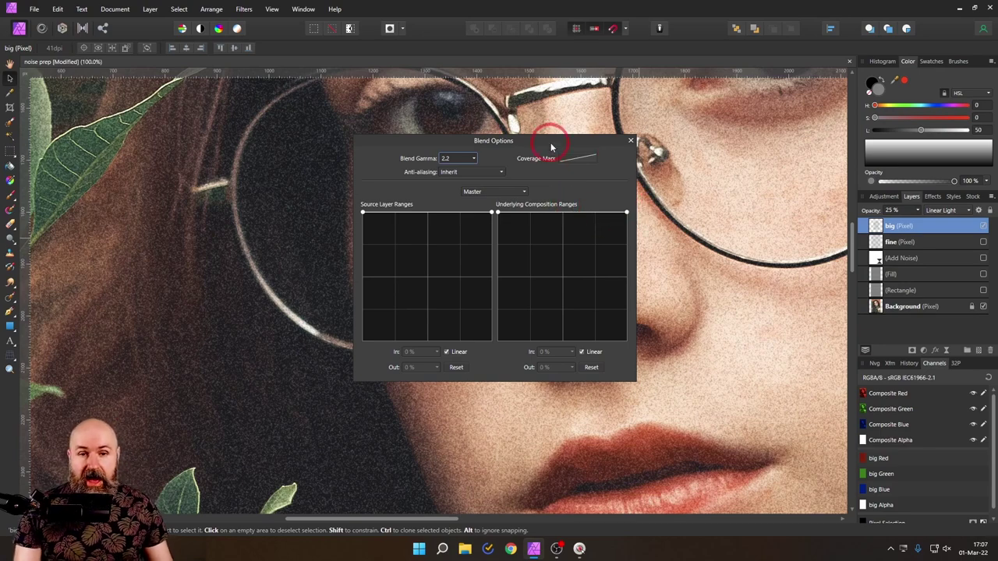
drag(551, 146, 689, 141)
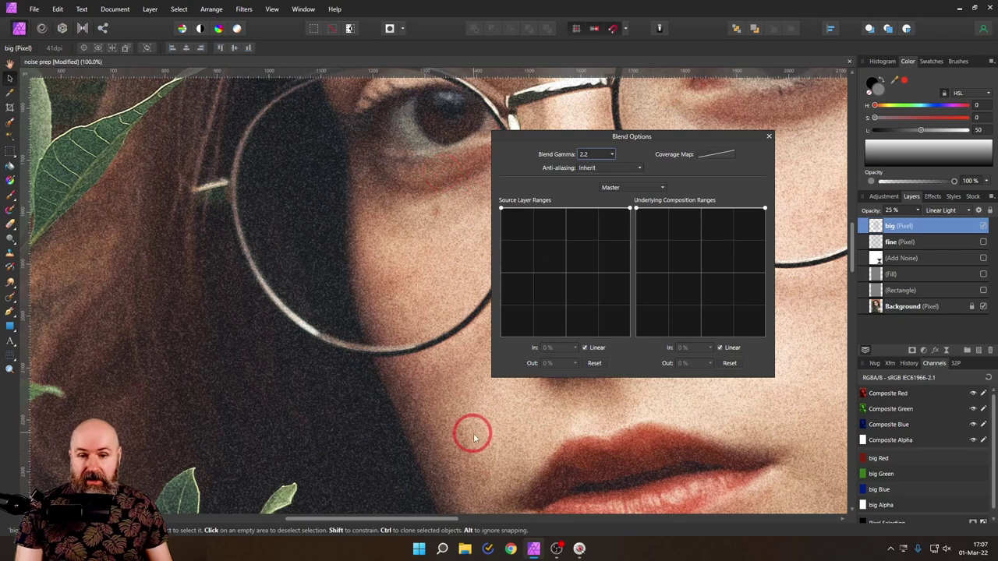
click(765, 209)
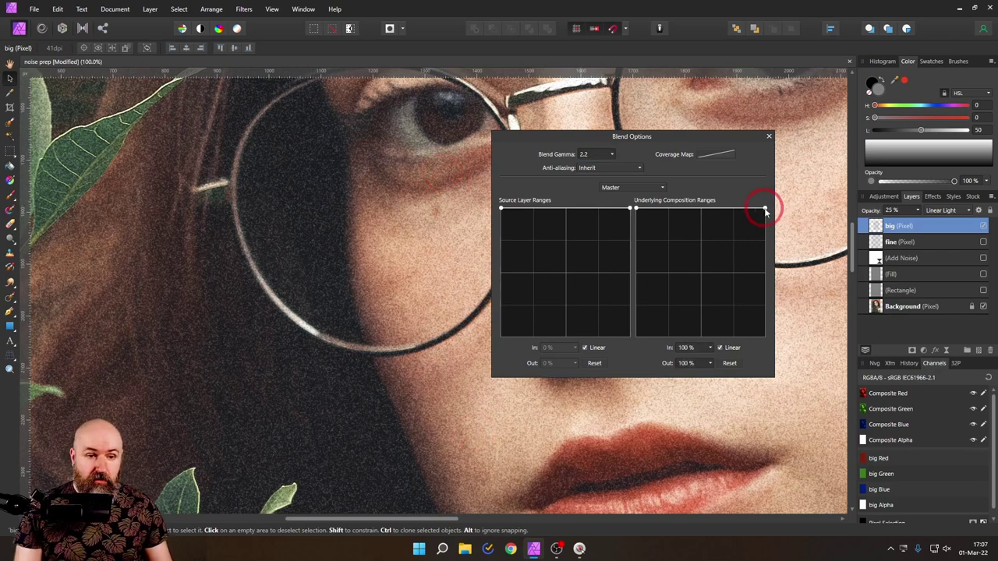
drag(765, 209, 760, 327)
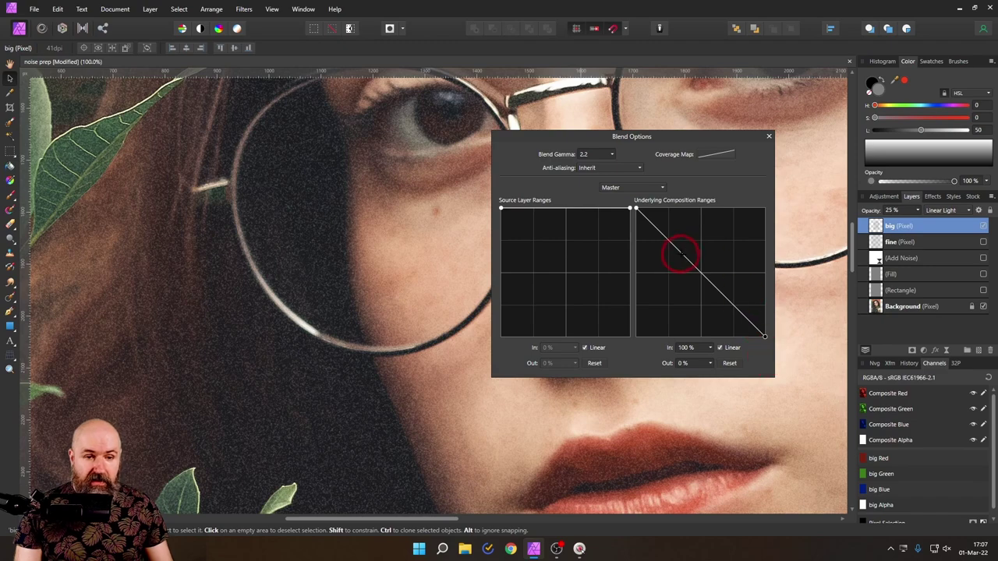
drag(679, 259, 666, 204)
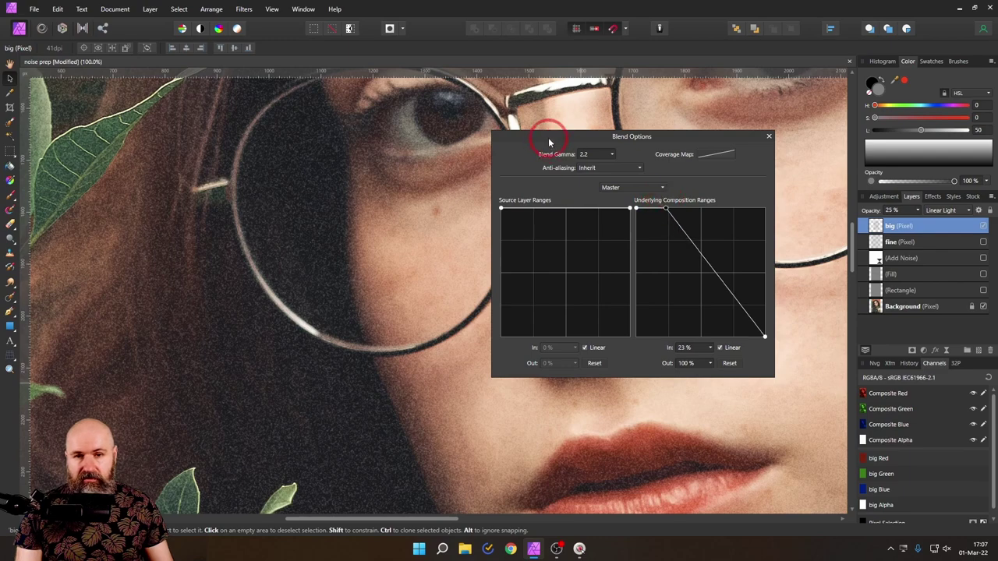
drag(546, 134, 728, 131)
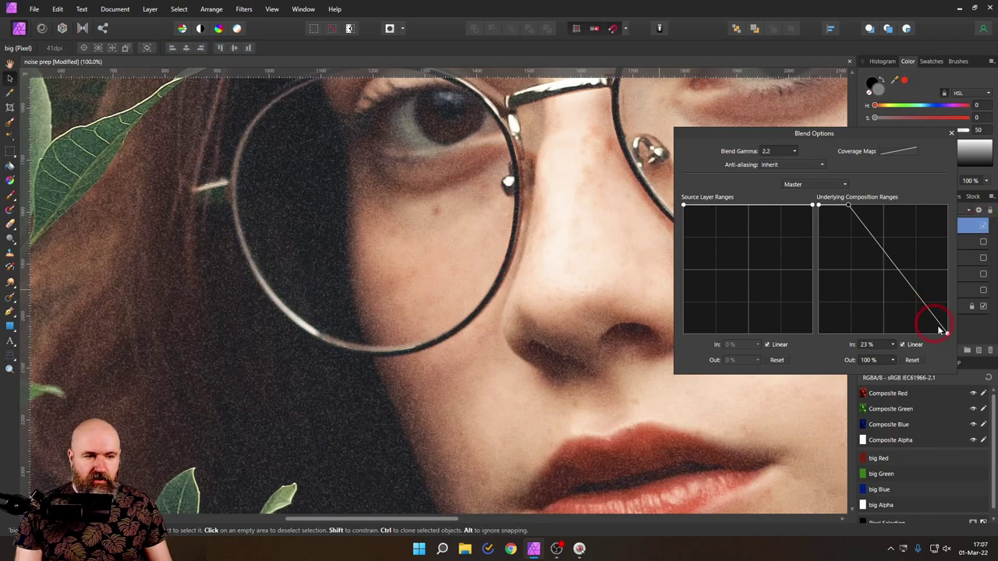
drag(949, 335, 910, 333)
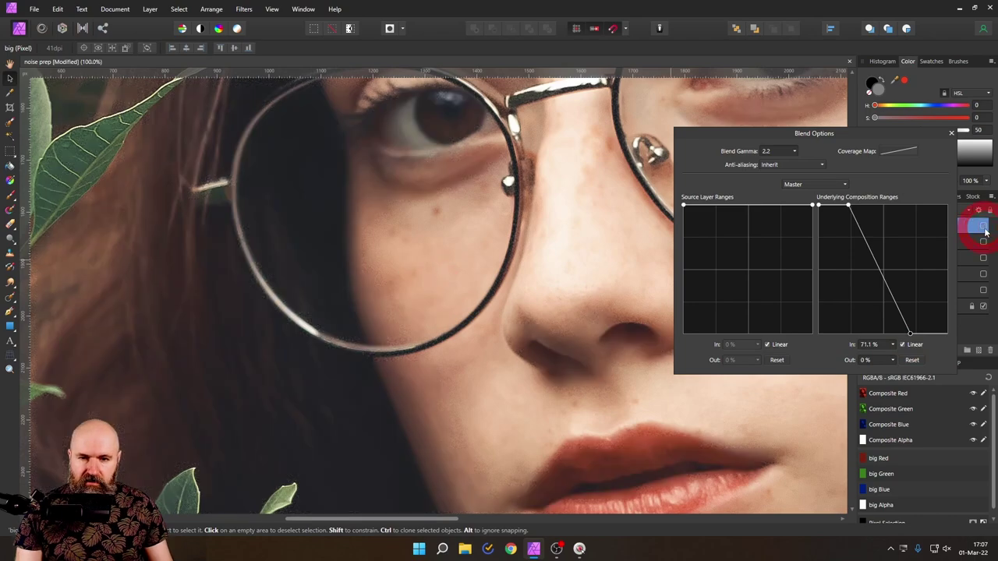
click(965, 230)
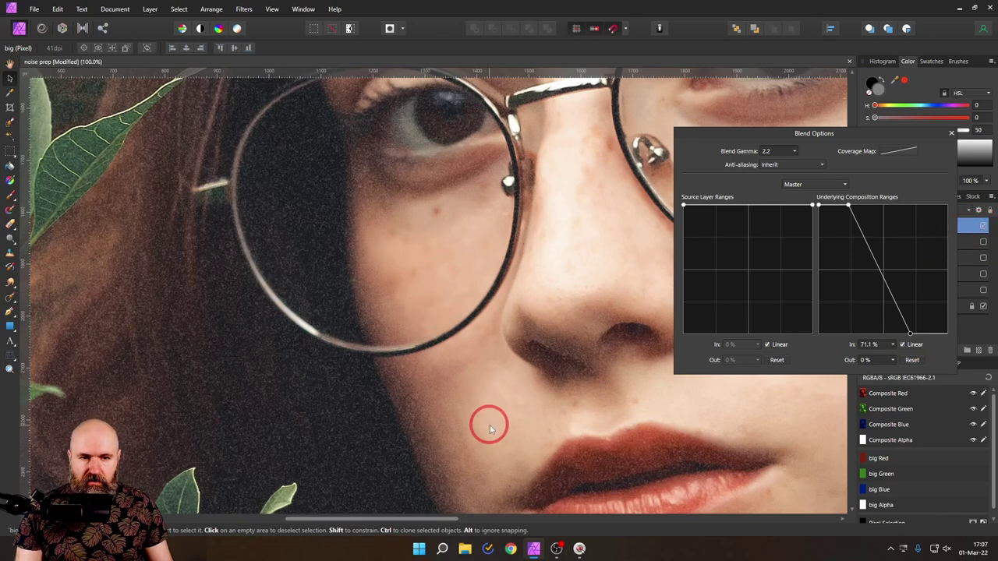
click(952, 133)
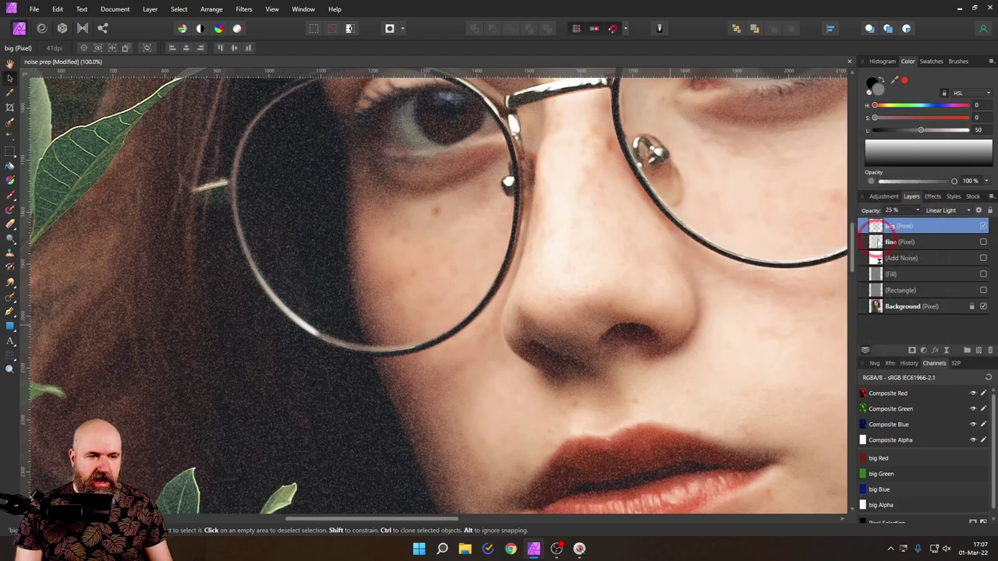
Show 'fine' again and set its underlying blend range rising from 0% at 29.1%
click(877, 242)
click(983, 242)
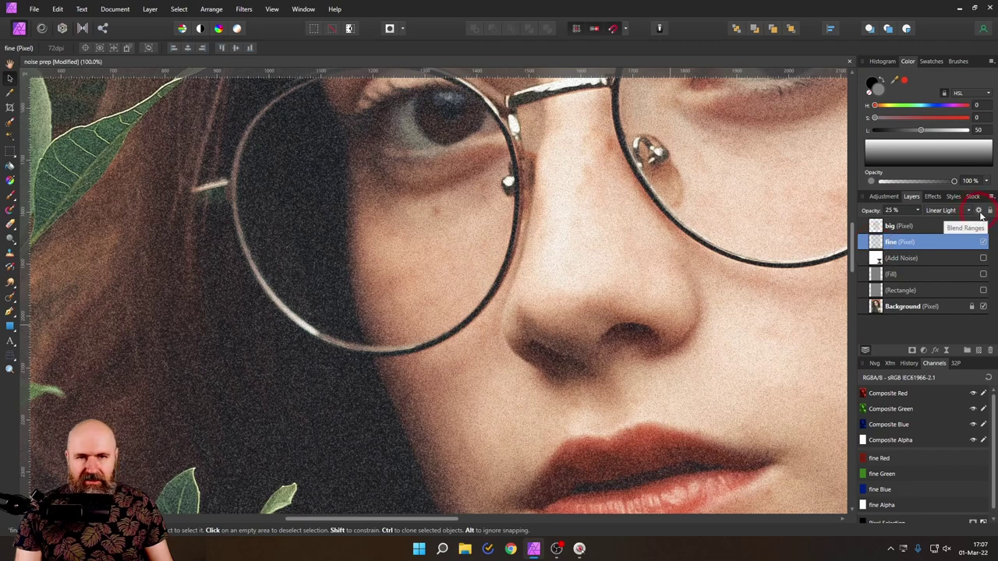
click(991, 197)
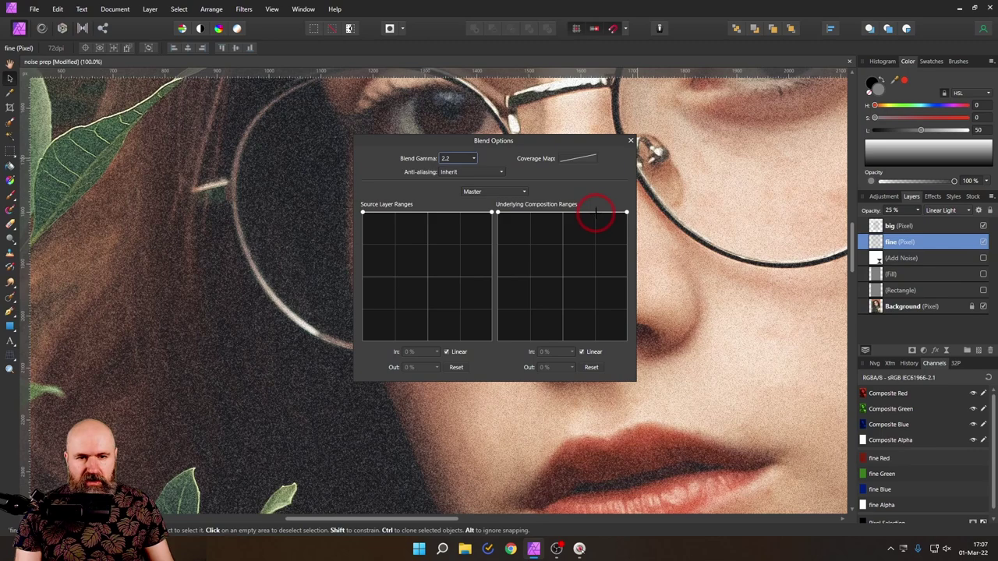
click(595, 211)
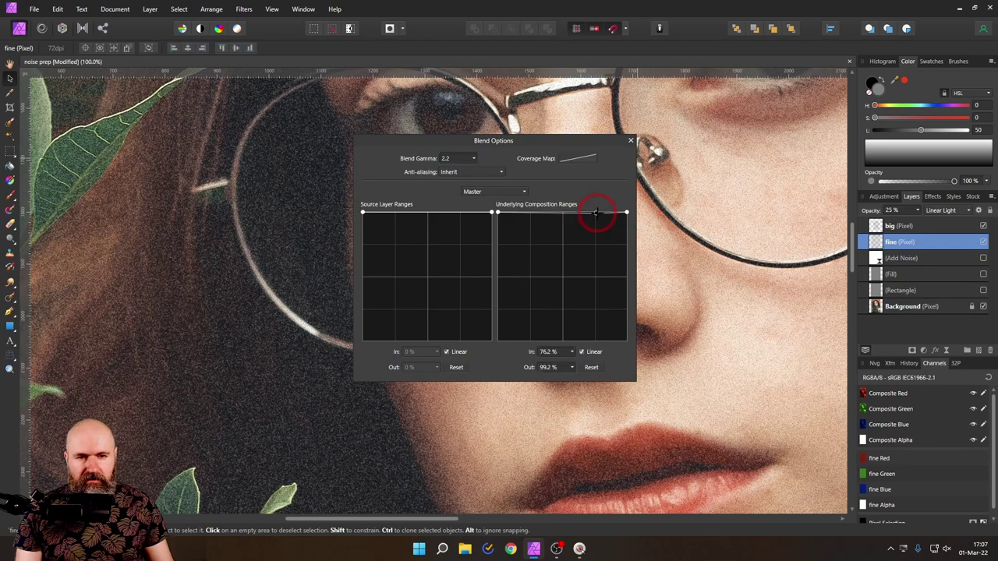
drag(596, 211, 596, 209)
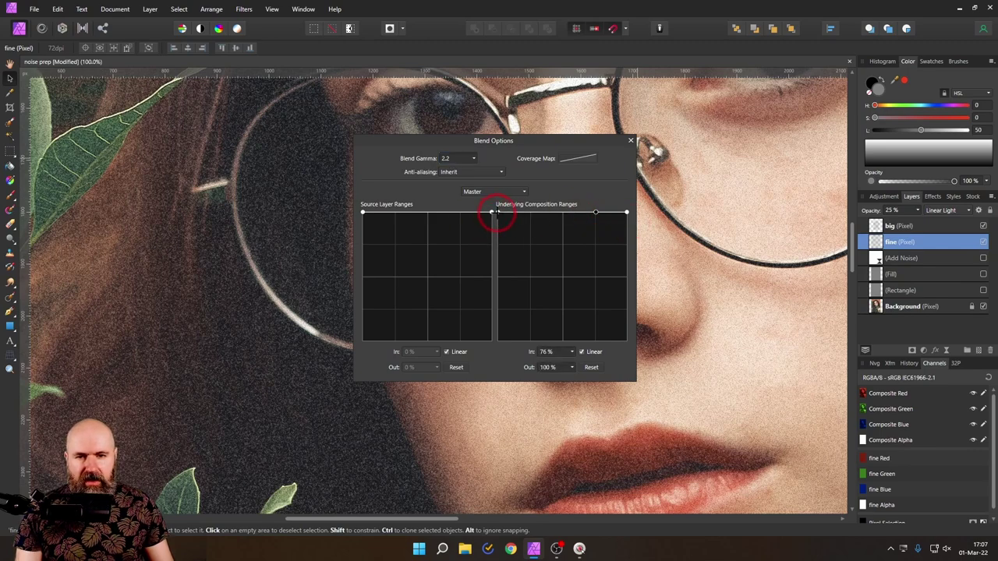
drag(480, 142, 743, 125)
drag(763, 201, 799, 343)
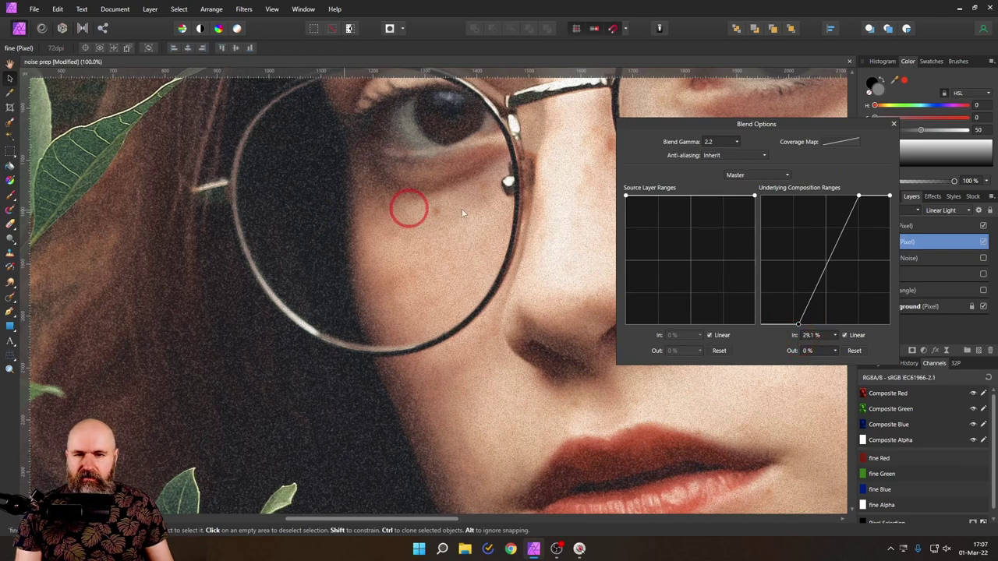
click(894, 126)
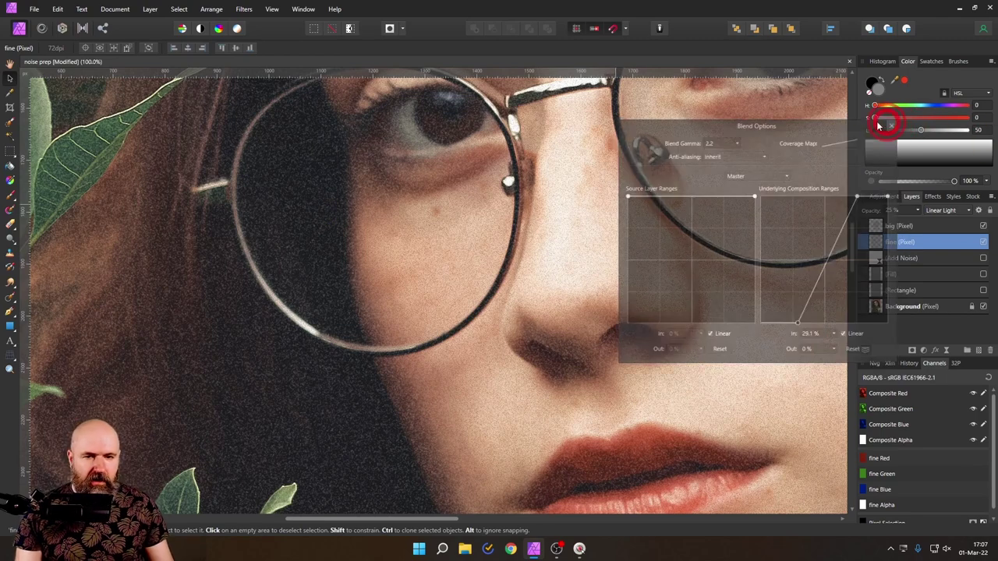
Toggle the fine and big grain layers to compare, then select 'big' for an adjustment
click(984, 243)
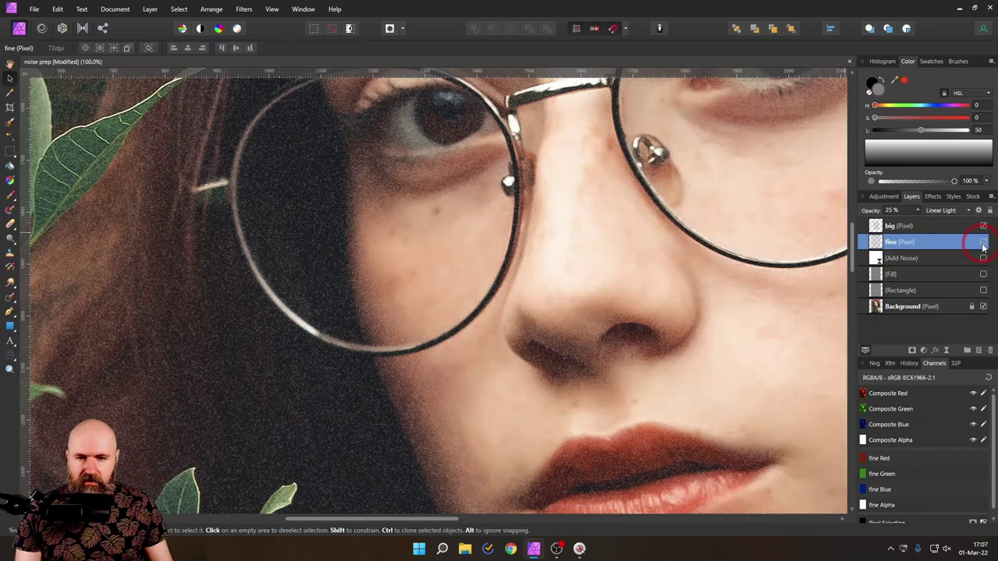
click(983, 243)
click(984, 243)
click(983, 243)
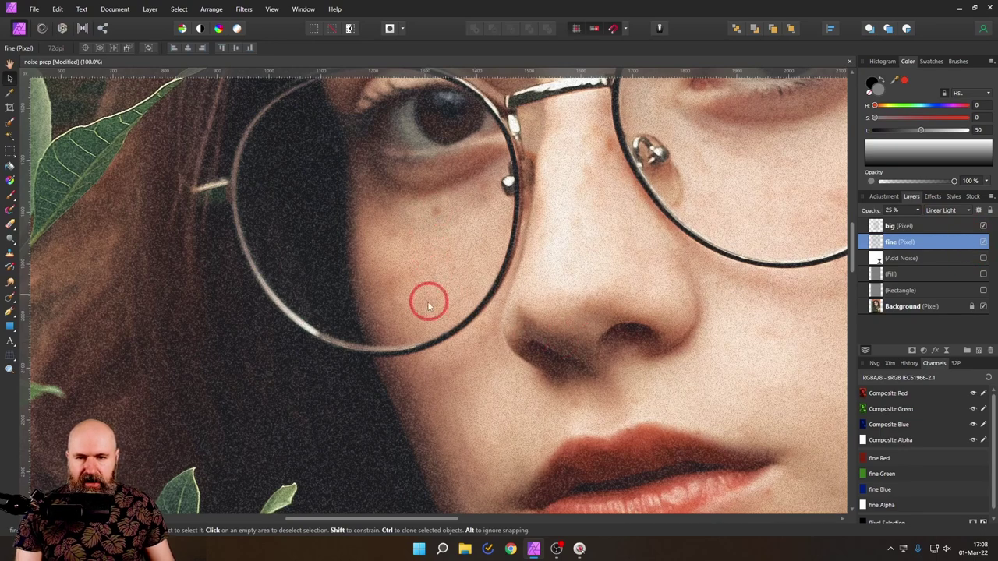
click(982, 241)
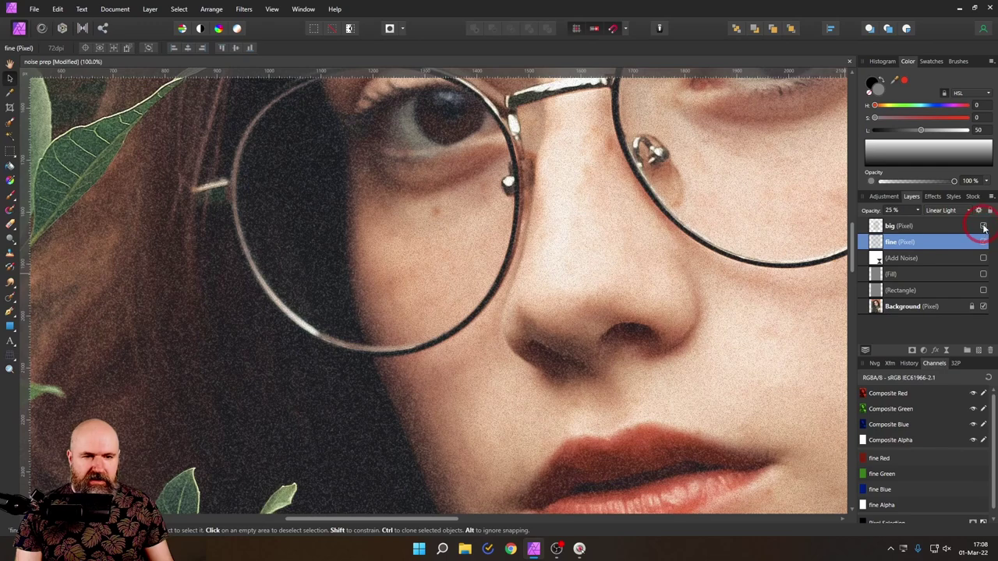
click(984, 226)
click(983, 227)
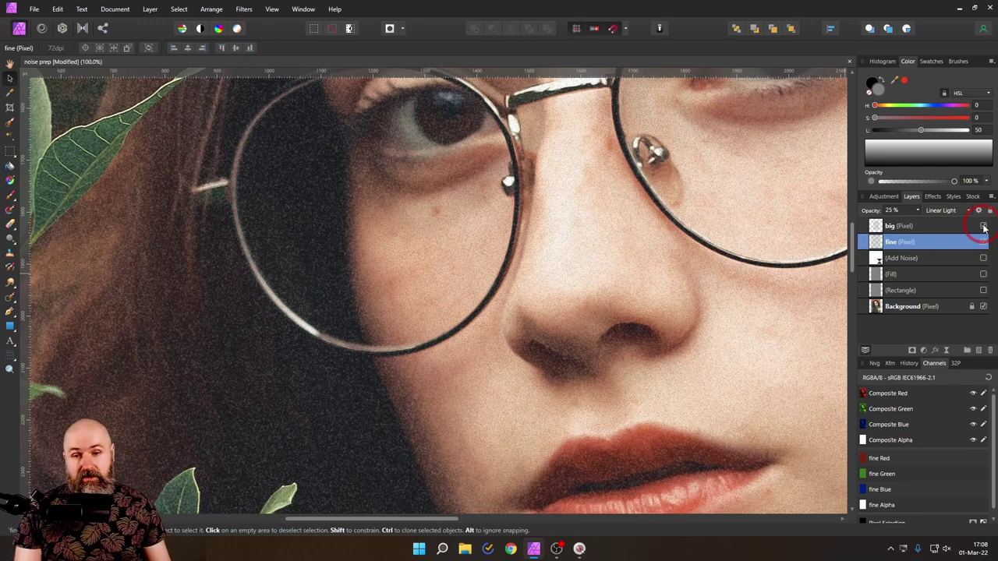
click(984, 241)
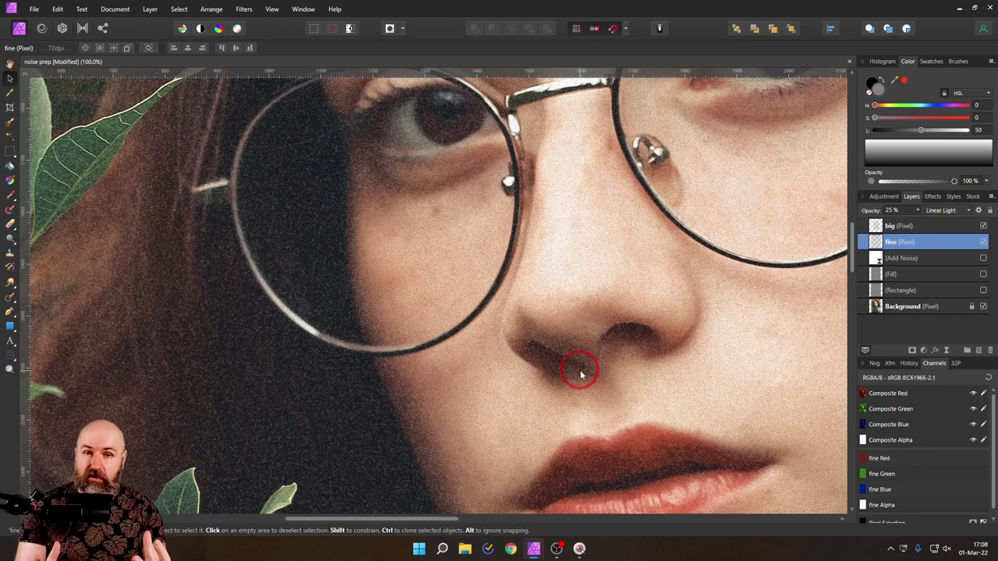
click(877, 227)
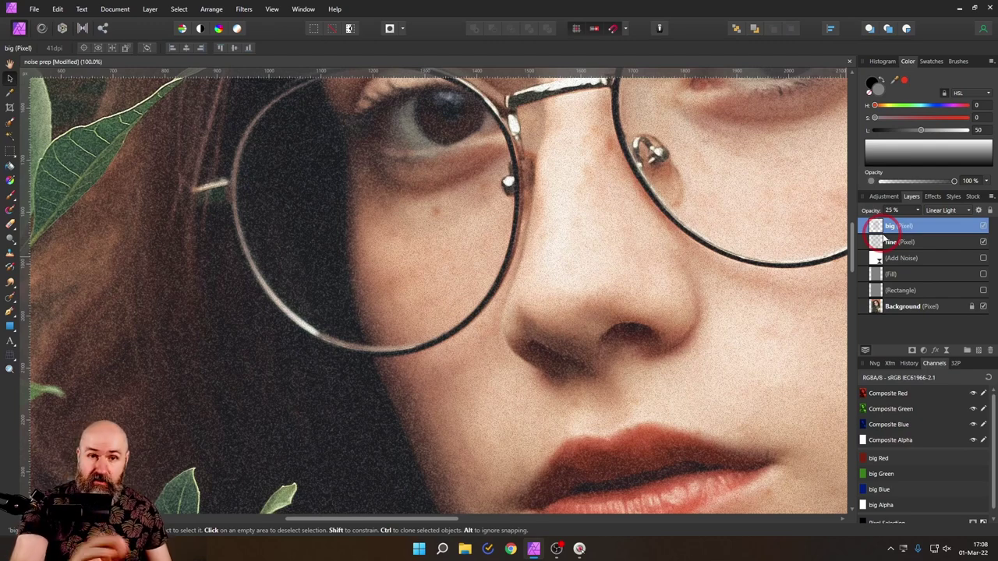
click(925, 351)
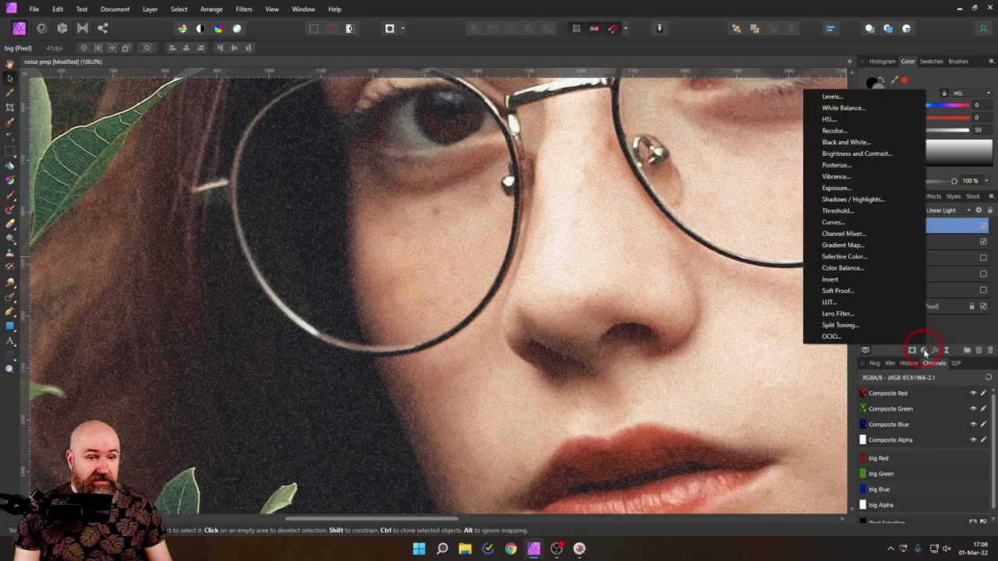
Add a Levels adjustment and nest it inside the 'big' grain layer
click(856, 95)
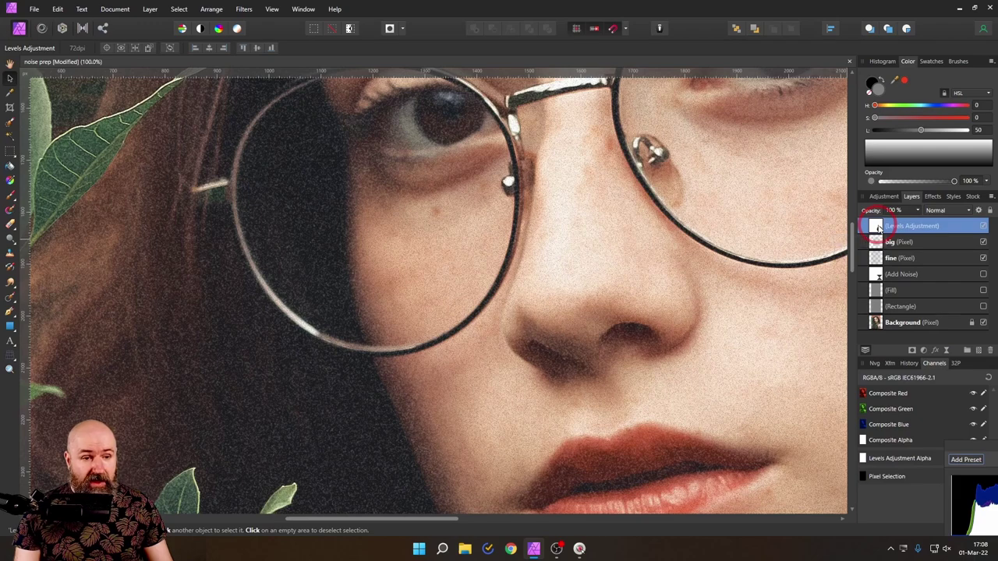
click(877, 228)
drag(879, 228, 885, 242)
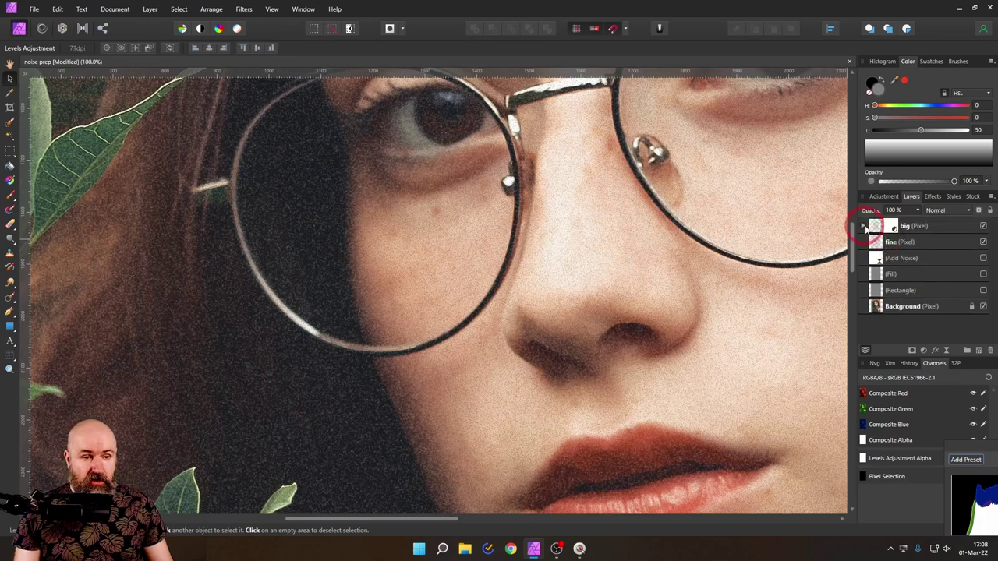
click(863, 225)
double_click(894, 244)
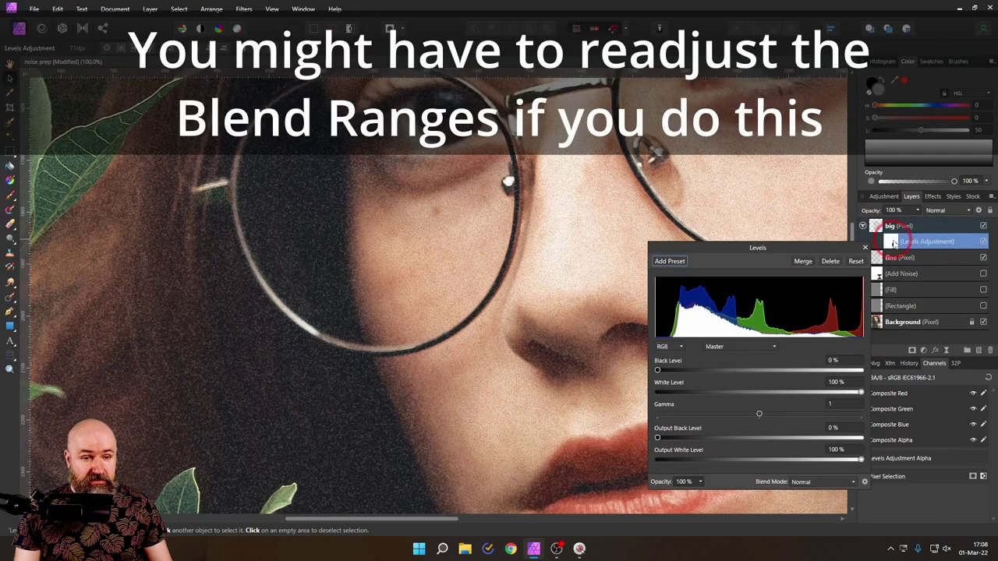
Tune the nested Levels to gamma 1.362 with the white level lowered to 94%
drag(737, 246, 762, 170)
click(779, 337)
mouse_move(779, 337)
mouse_down()
mouse_move(729, 330)
mouse_move(832, 335)
mouse_move(757, 335)
mouse_move(828, 335)
mouse_move(783, 338)
mouse_up()
mouse_move(676, 292)
mouse_down()
mouse_move(738, 295)
mouse_move(671, 290)
mouse_up()
mouse_move(882, 316)
mouse_down()
mouse_move(824, 313)
mouse_move(891, 315)
mouse_move(877, 315)
mouse_up()
drag(783, 336, 803, 336)
drag(882, 312, 860, 315)
mouse_move(803, 336)
mouse_down()
mouse_move(818, 337)
mouse_move(796, 336)
mouse_up()
drag(855, 316, 889, 319)
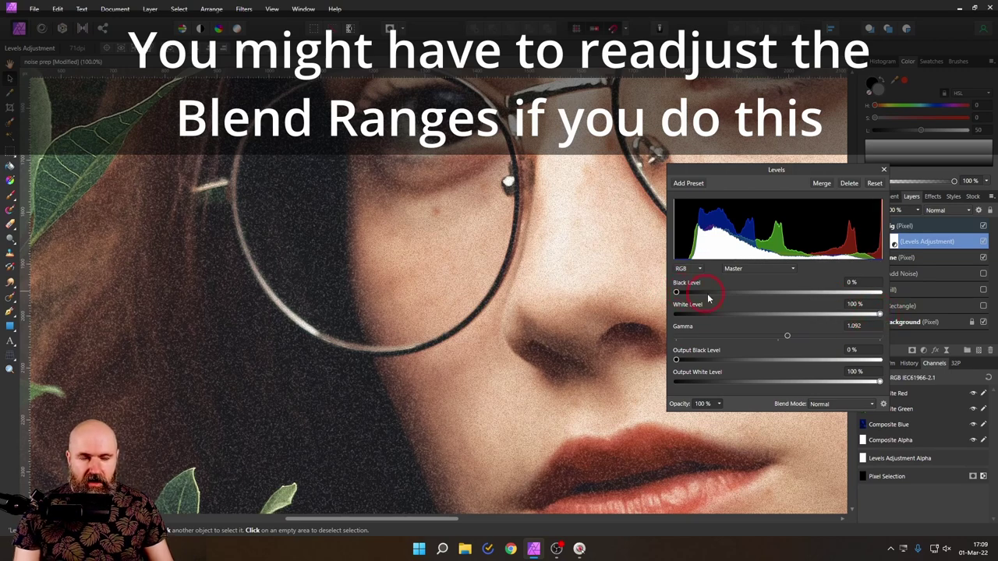
drag(788, 336, 810, 335)
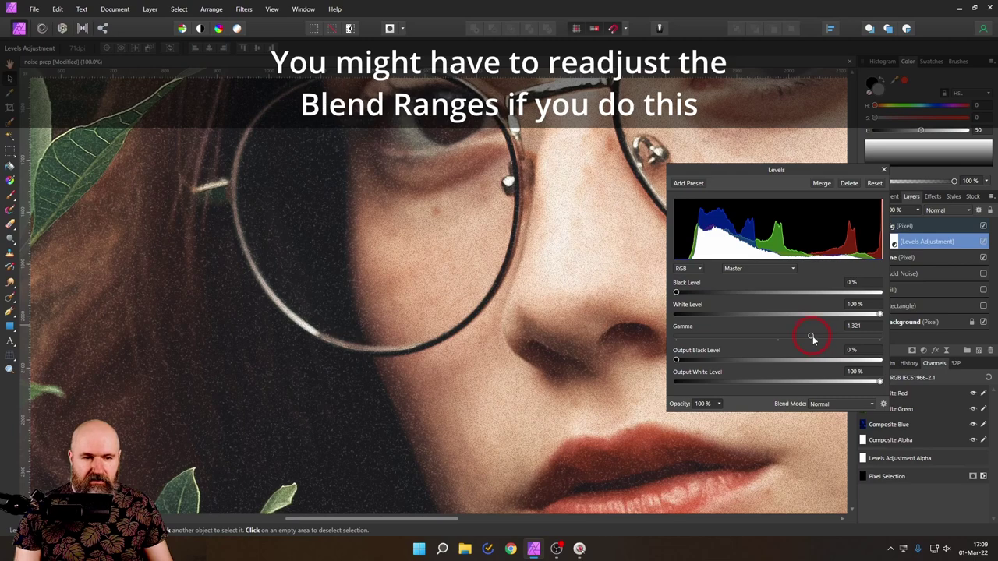
drag(812, 340, 870, 316)
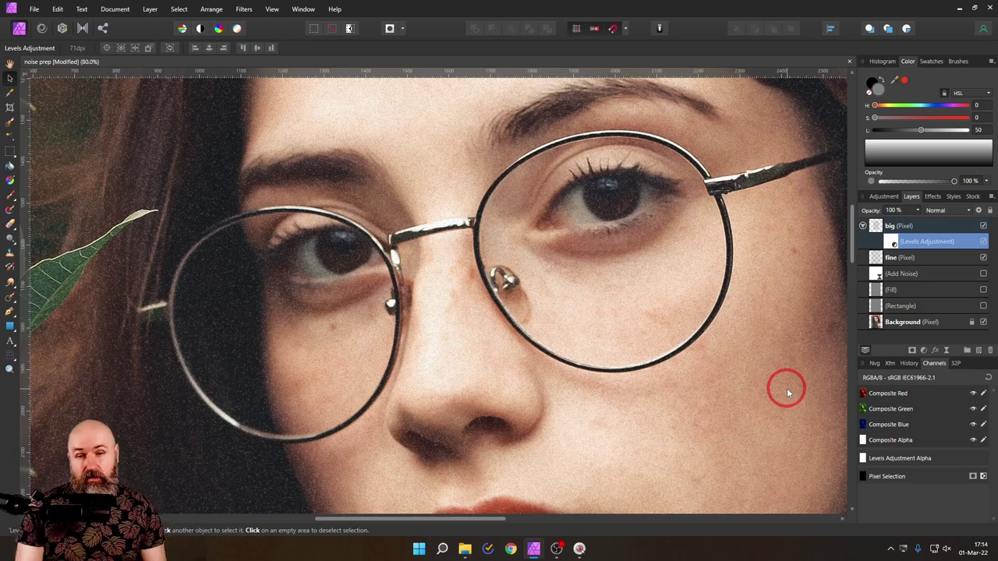
Export the portrait as a high-quality JPEG named noise prep.jpg
scroll(788, 392, down, 10)
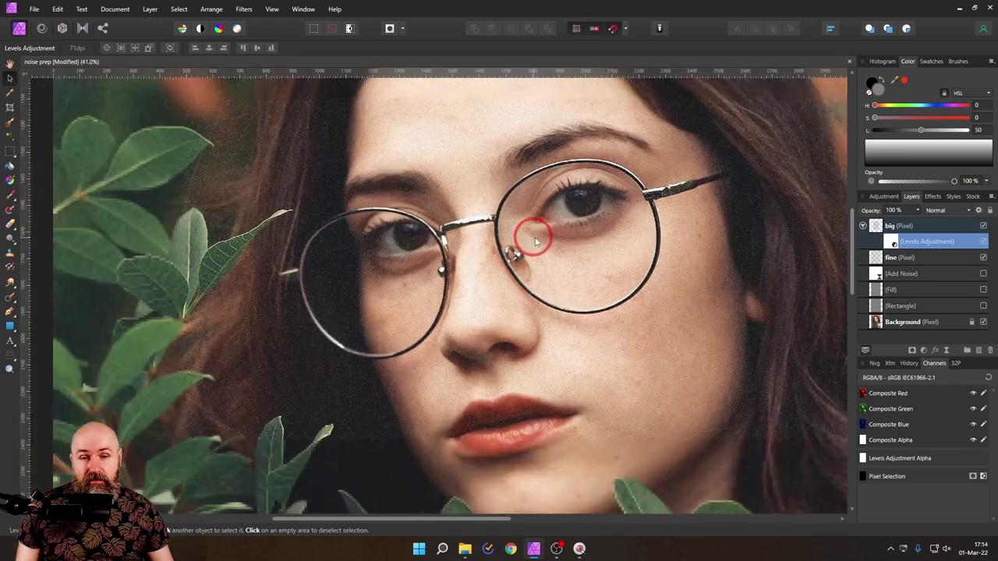
scroll(553, 274, up, 7)
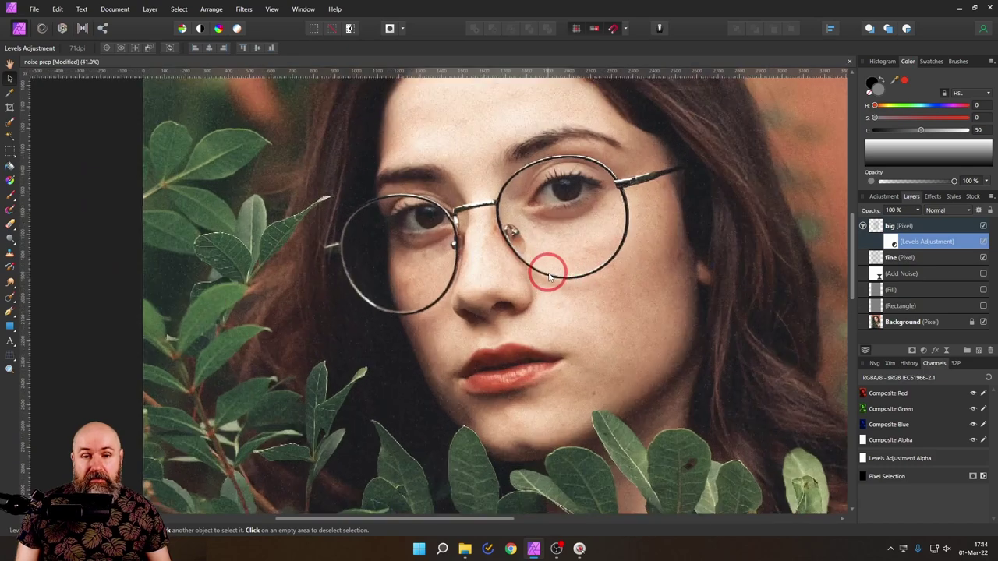
scroll(601, 327, down, 2)
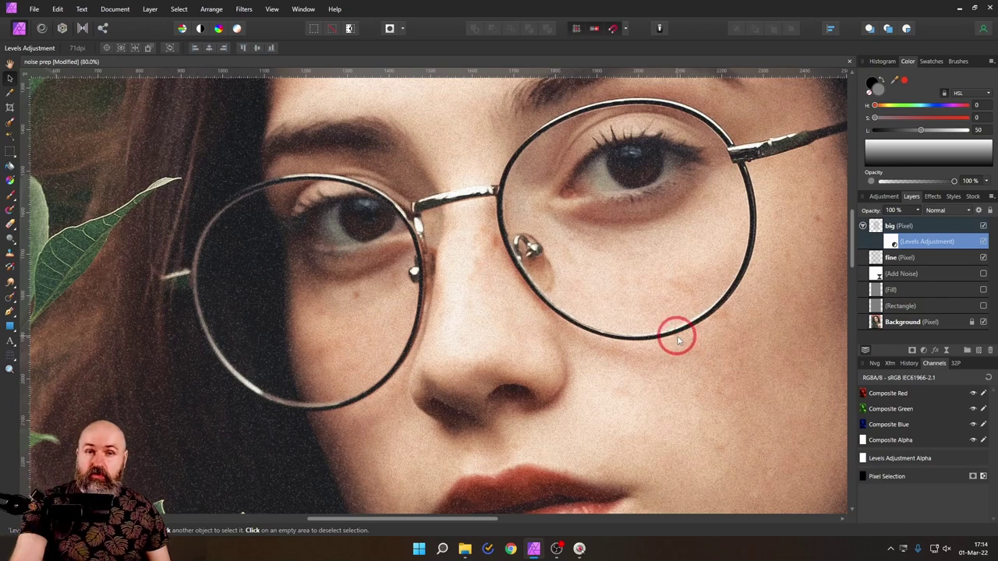
click(34, 8)
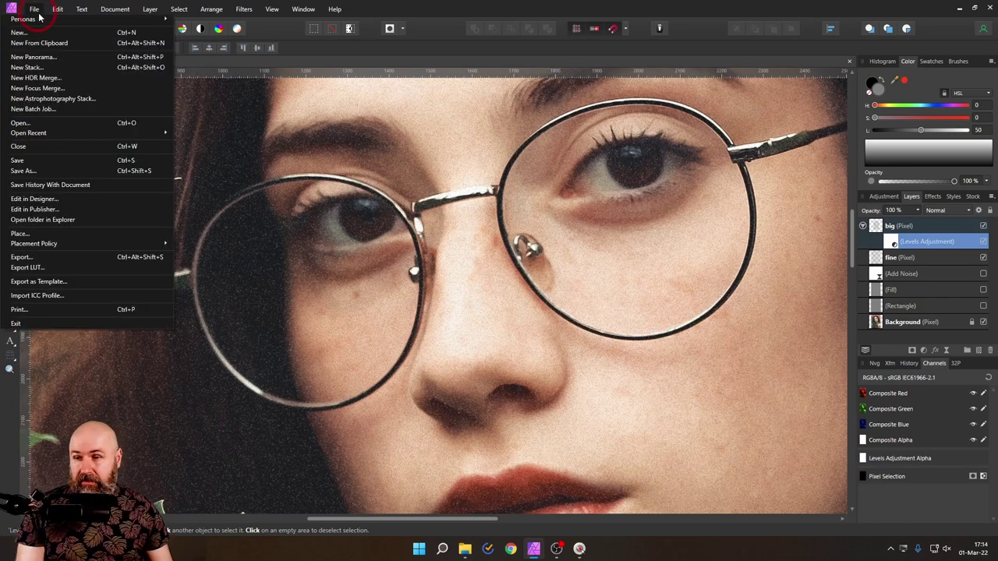
click(36, 257)
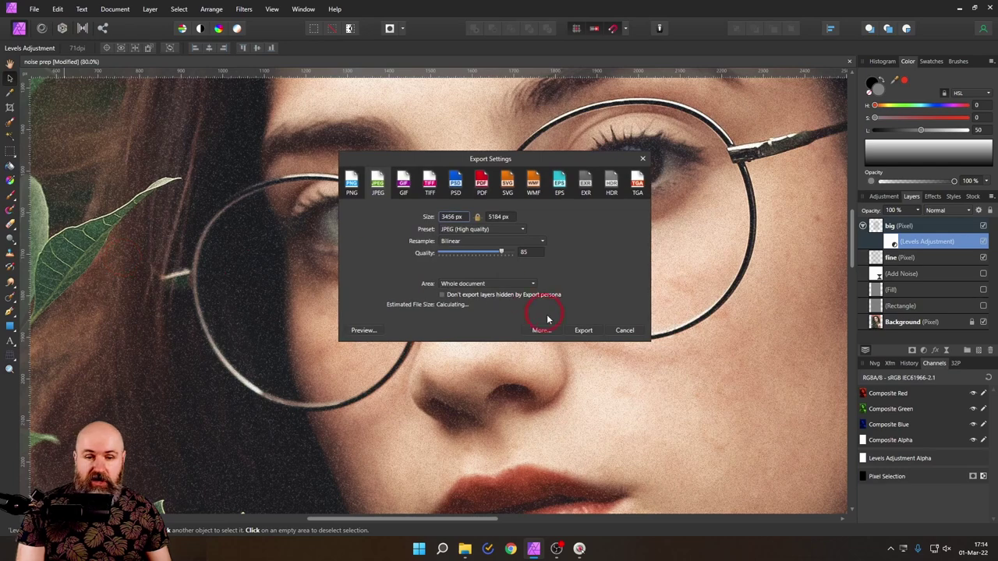
click(579, 327)
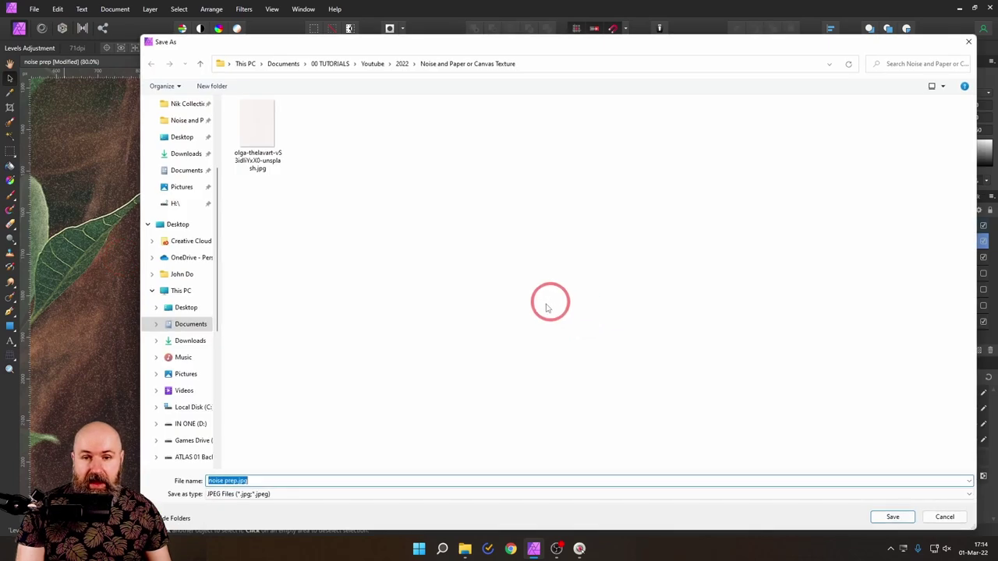
click(889, 517)
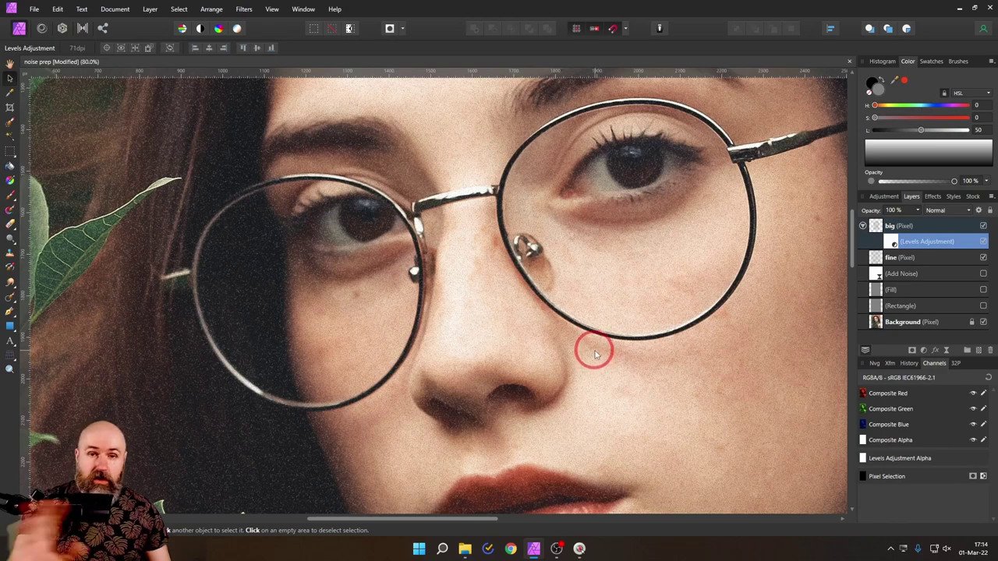
click(465, 549)
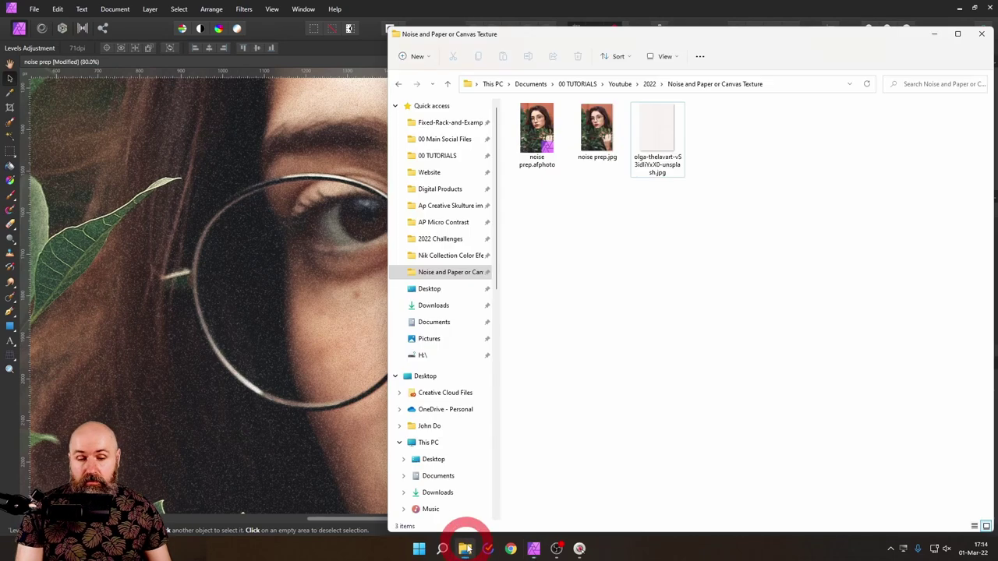
double_click(597, 141)
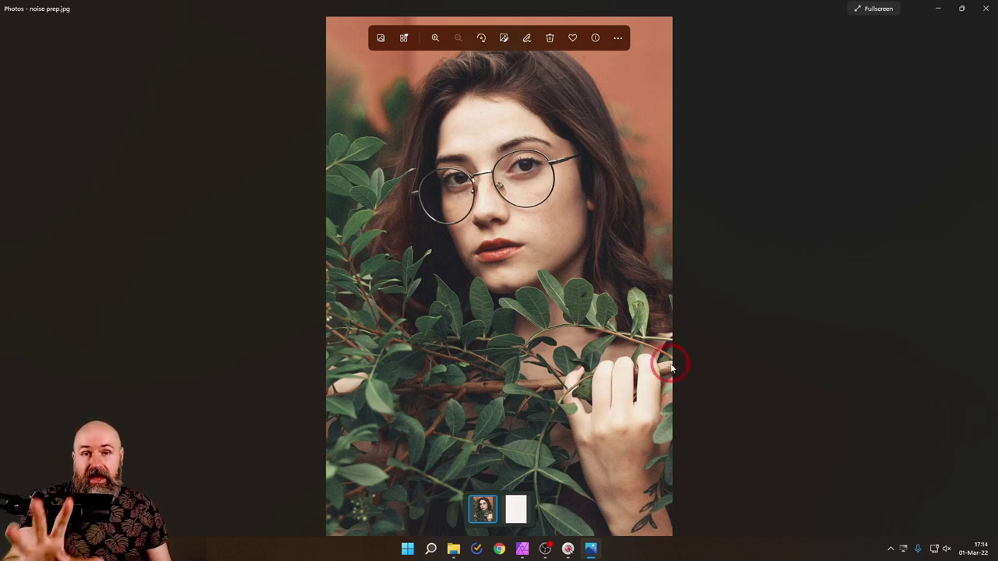
click(985, 8)
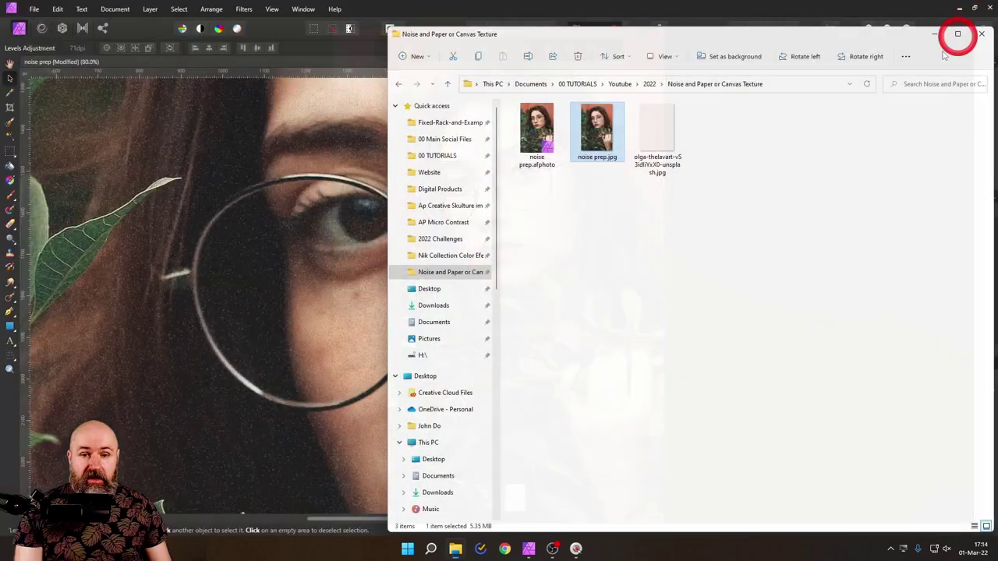
click(386, 9)
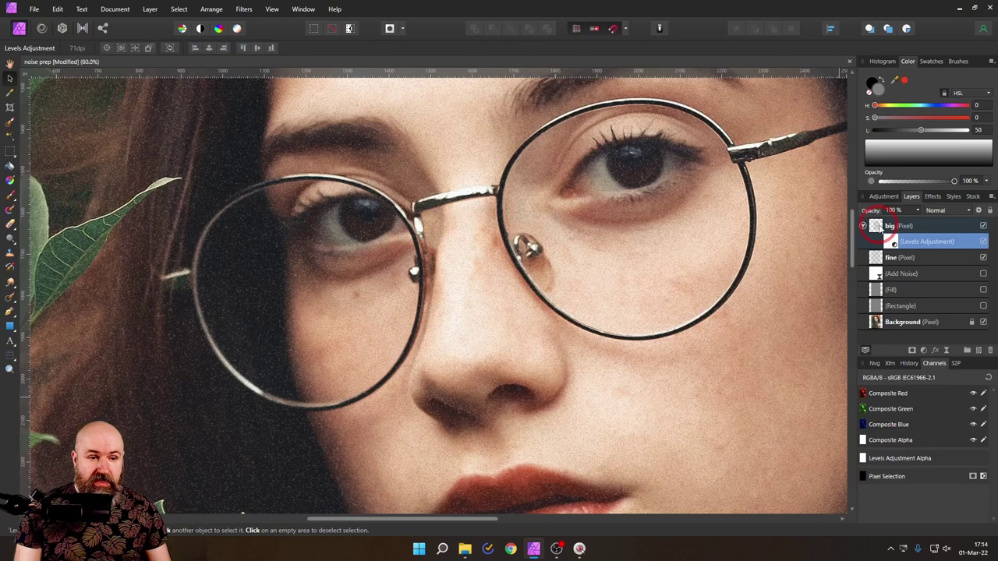
click(880, 226)
Group the 'big' and 'fine' grain layers and duplicate the group
shift+click(877, 261)
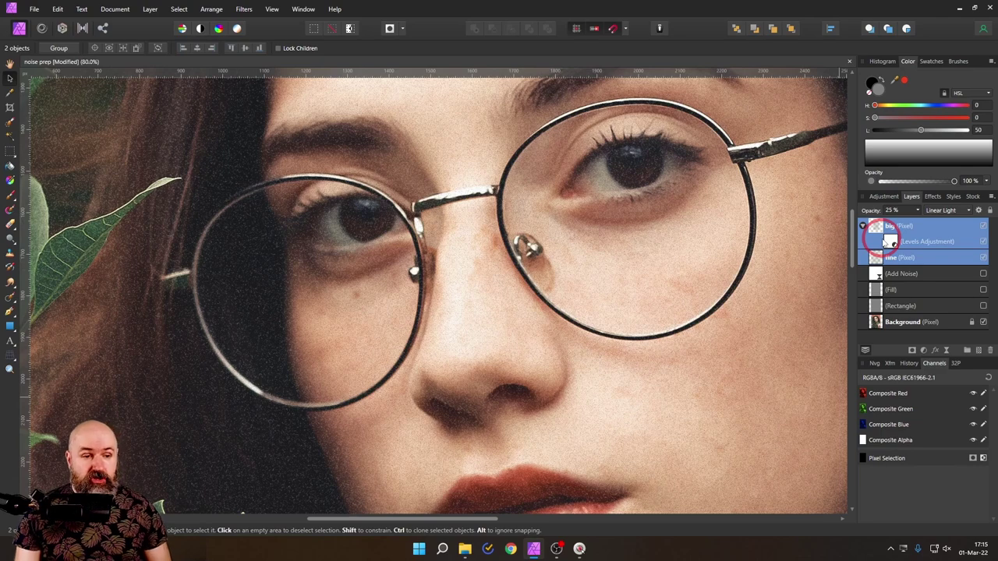
key(ctrl+g)
right_click(872, 226)
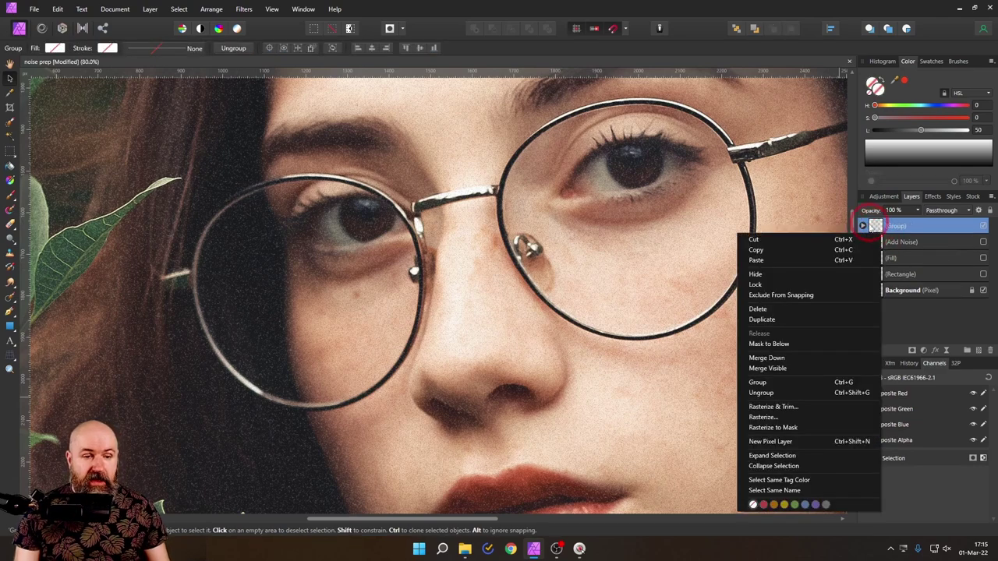
click(763, 321)
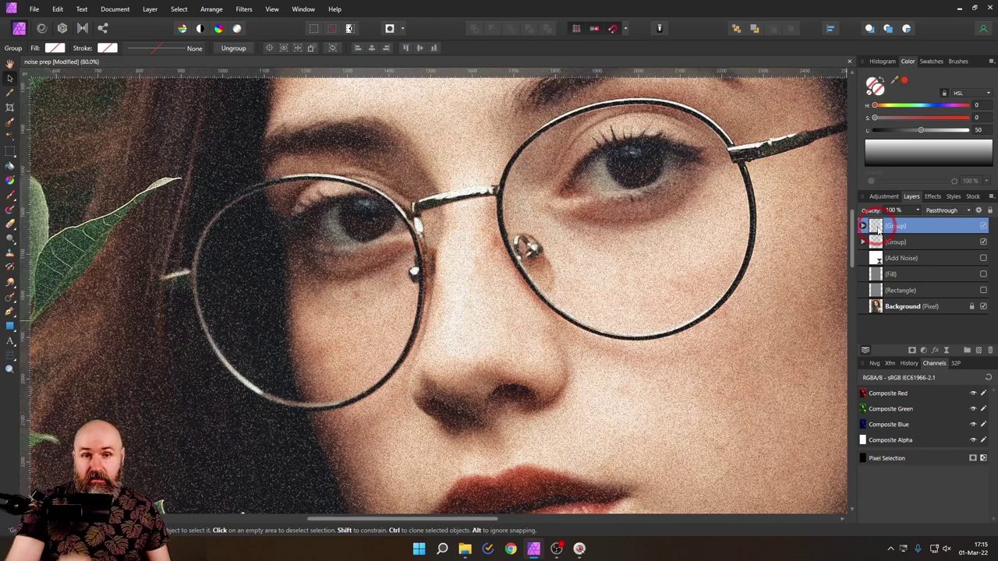
Export the doubled-grain image as a JPEG under a new file name
click(34, 9)
click(39, 257)
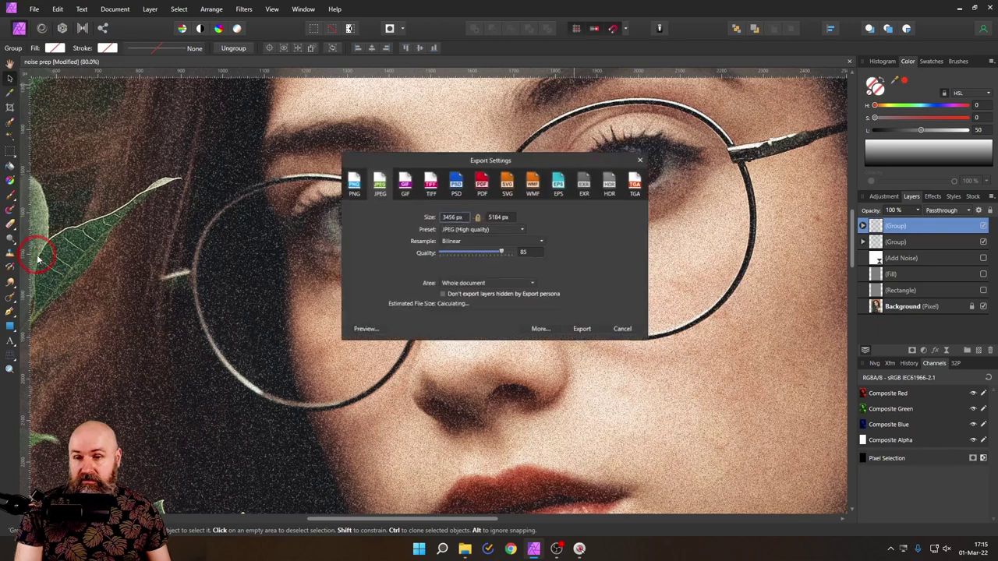
click(567, 330)
click(247, 481)
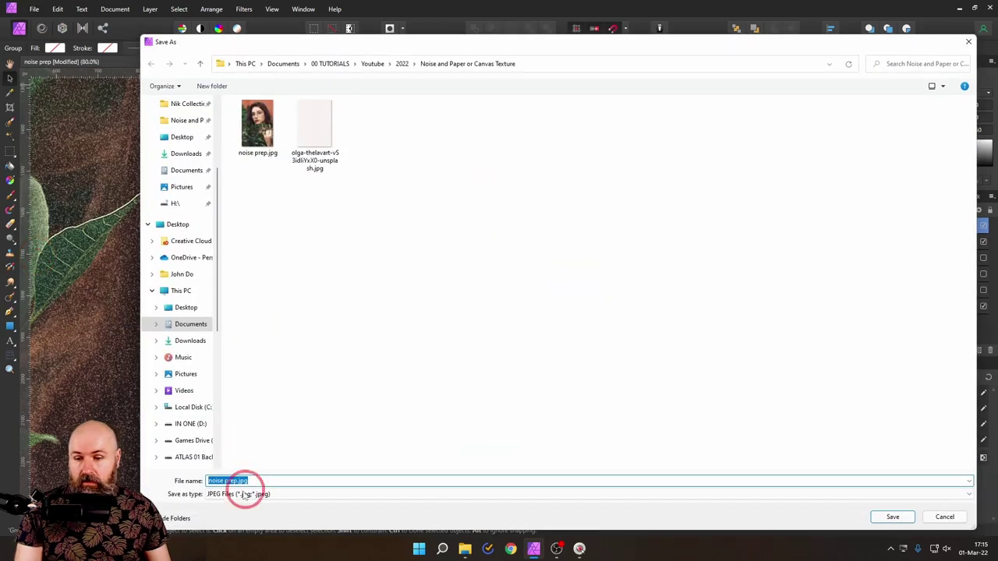
click(239, 480)
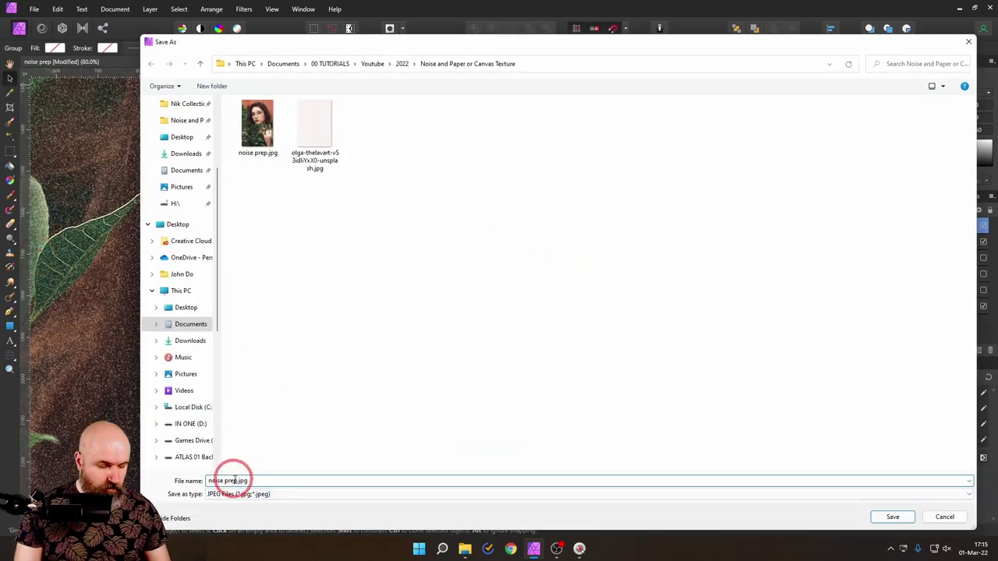
key(Return)
Open noise prep 2.jpg from the project folder in File Explorer
click(465, 549)
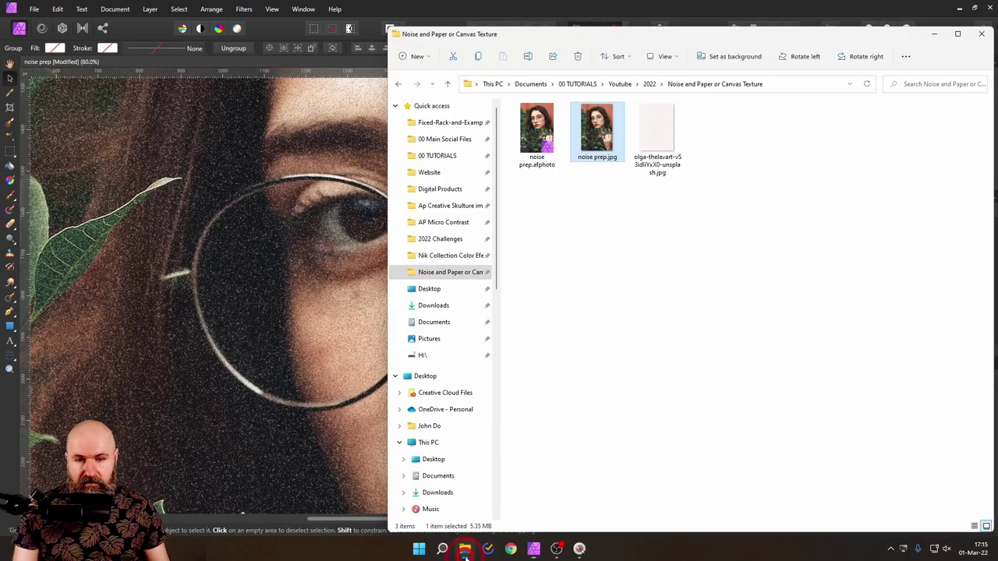
double_click(540, 139)
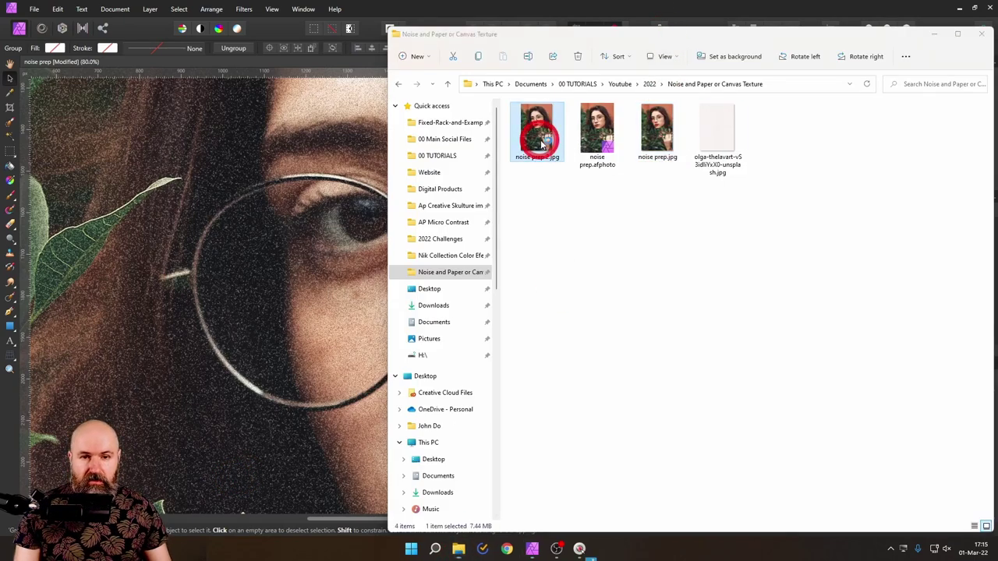